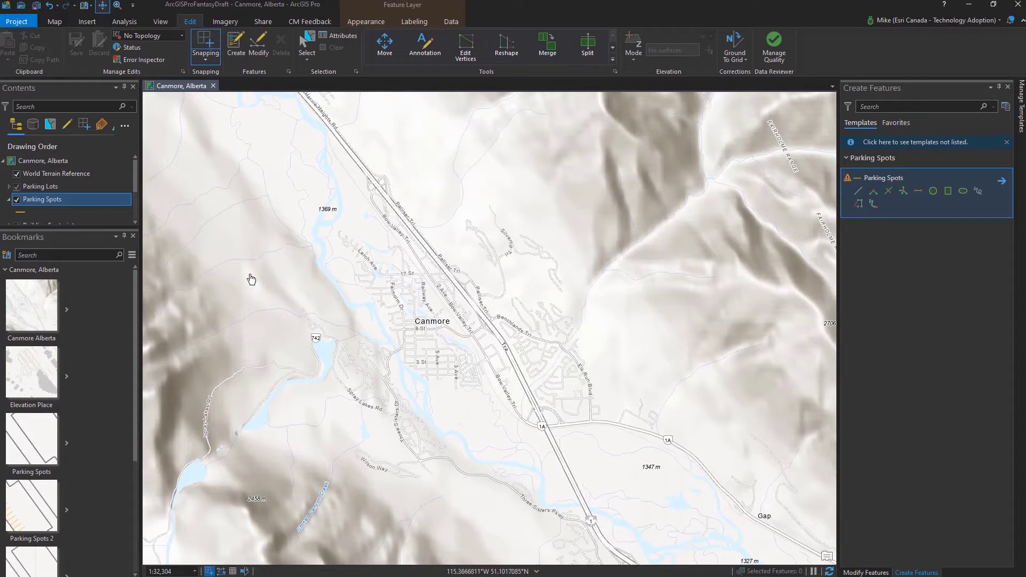
# - Zoom to the Canmore bookmark, then to the Parking Spots bookmark's close-up of the lot edge
pyautogui.moveTo(18, 291)
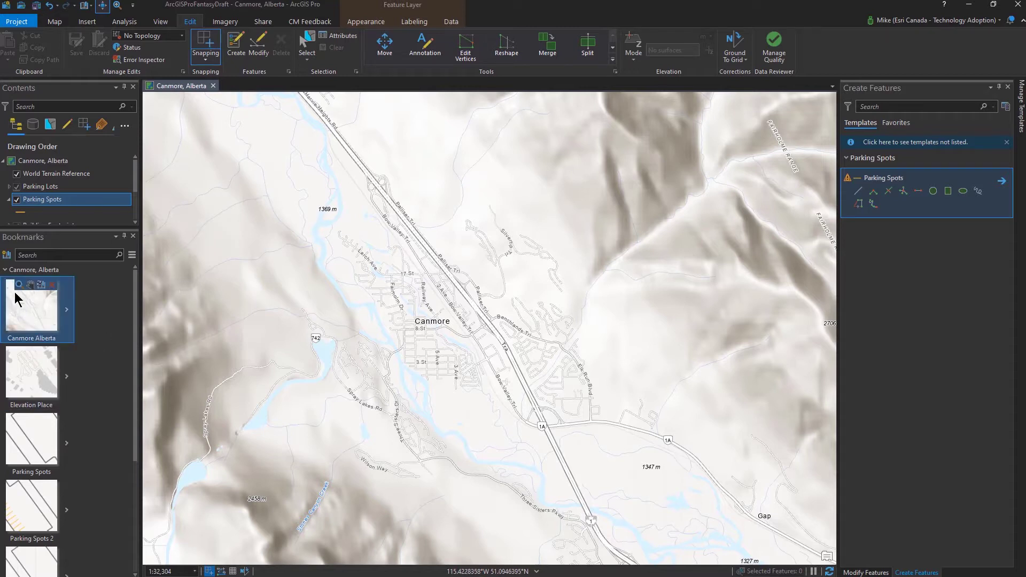
pyautogui.click(19, 354)
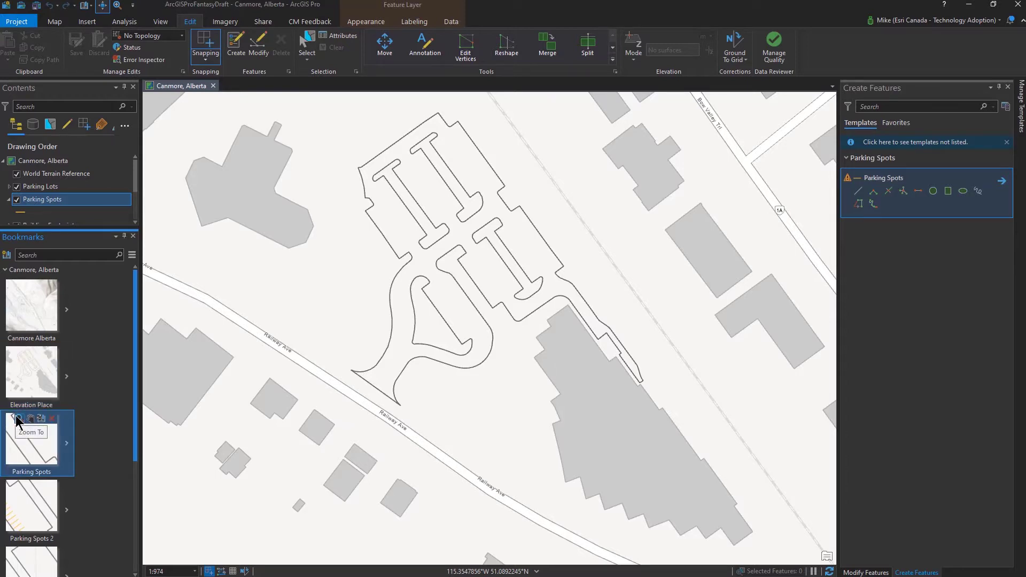
pyautogui.click(17, 421)
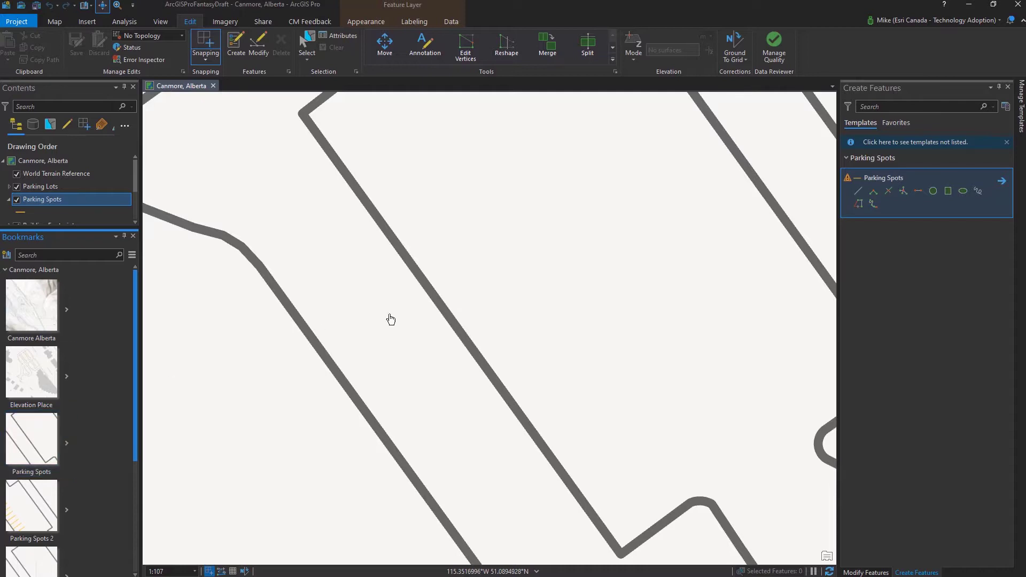
# - Start a Parking Spots line at the lot corner with a 2.6 m segment along the edge
pyautogui.click(858, 192)
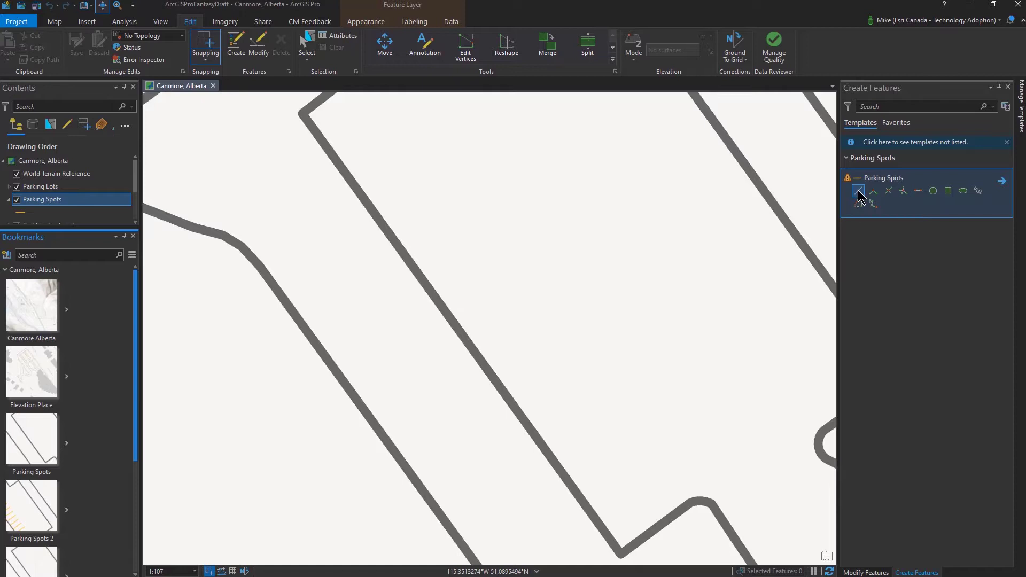
pyautogui.click(620, 553)
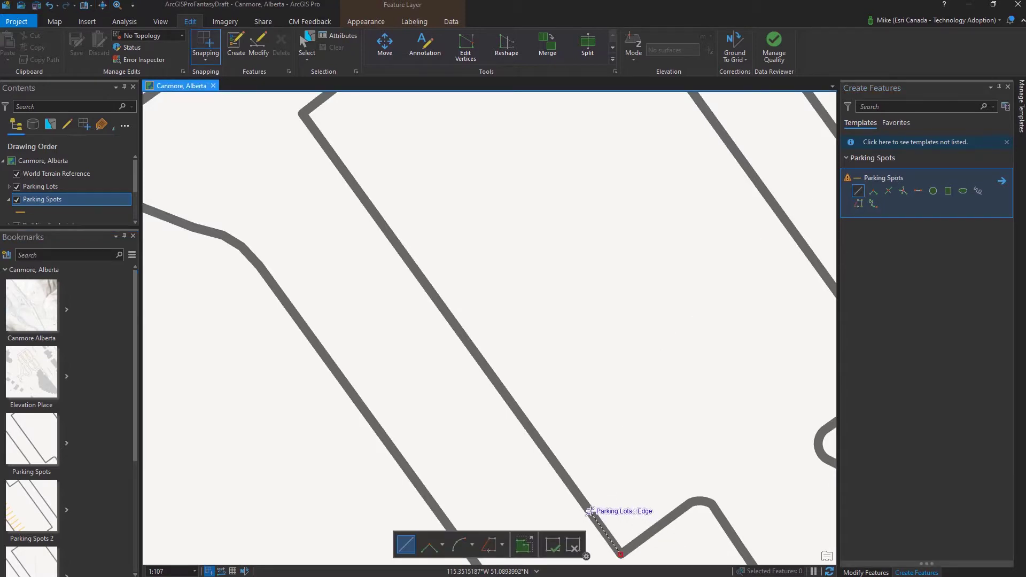
pyautogui.rightClick(590, 510)
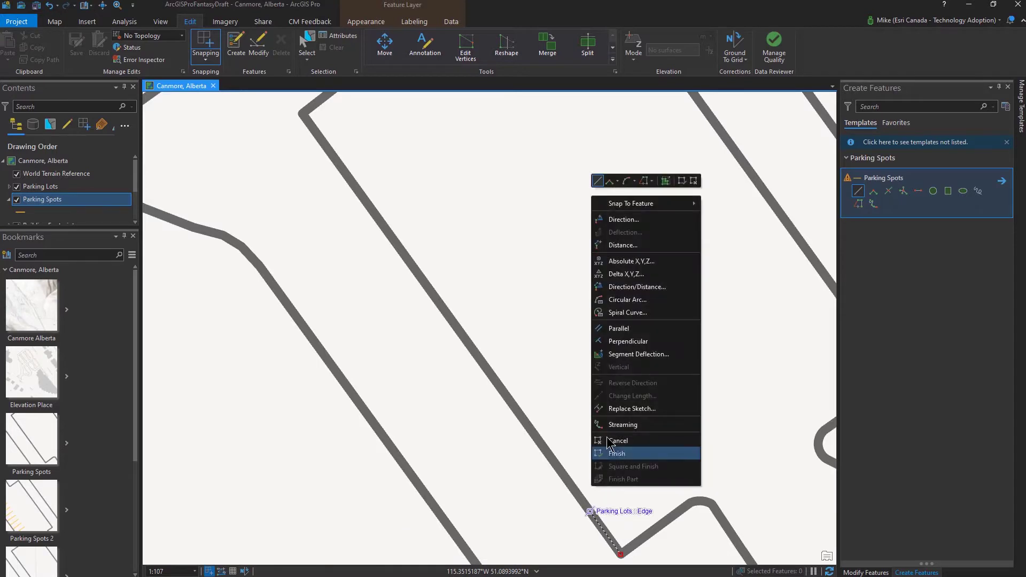
pyautogui.click(624, 246)
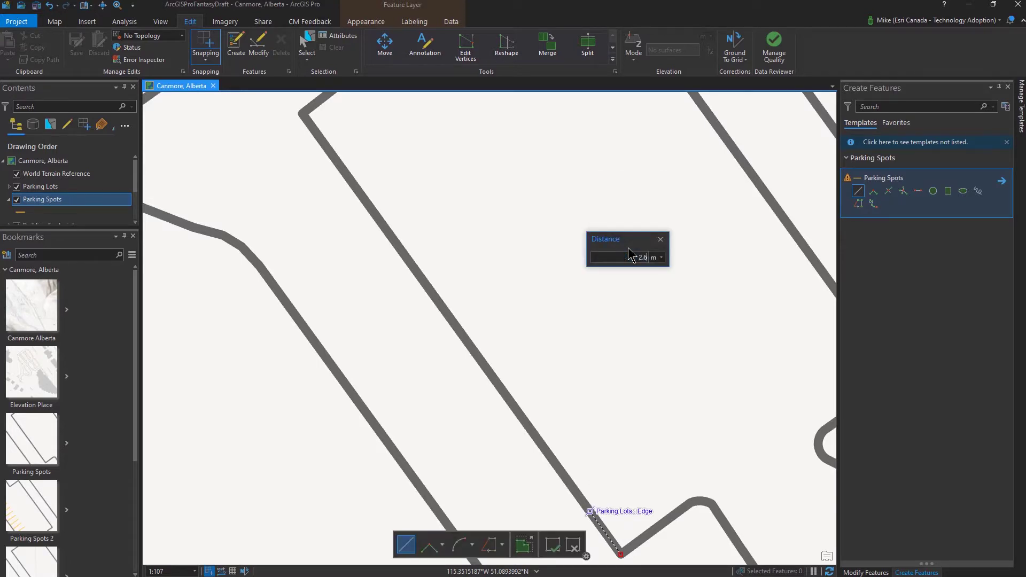
pyautogui.press('Return')
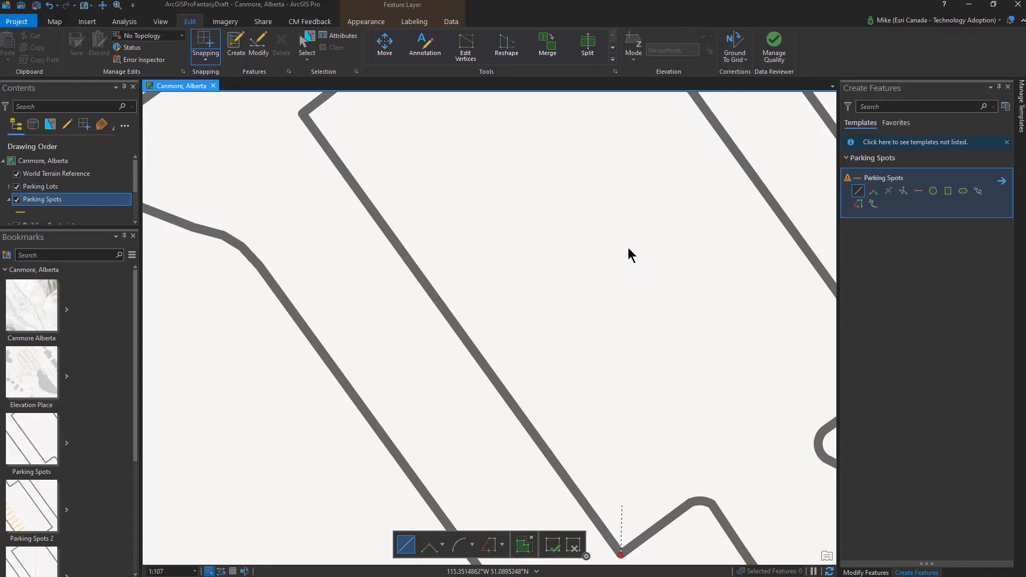
pyautogui.click(540, 447)
# - Add a 5.6 m segment perpendicular to the lot edge
pyautogui.rightClick(572, 488)
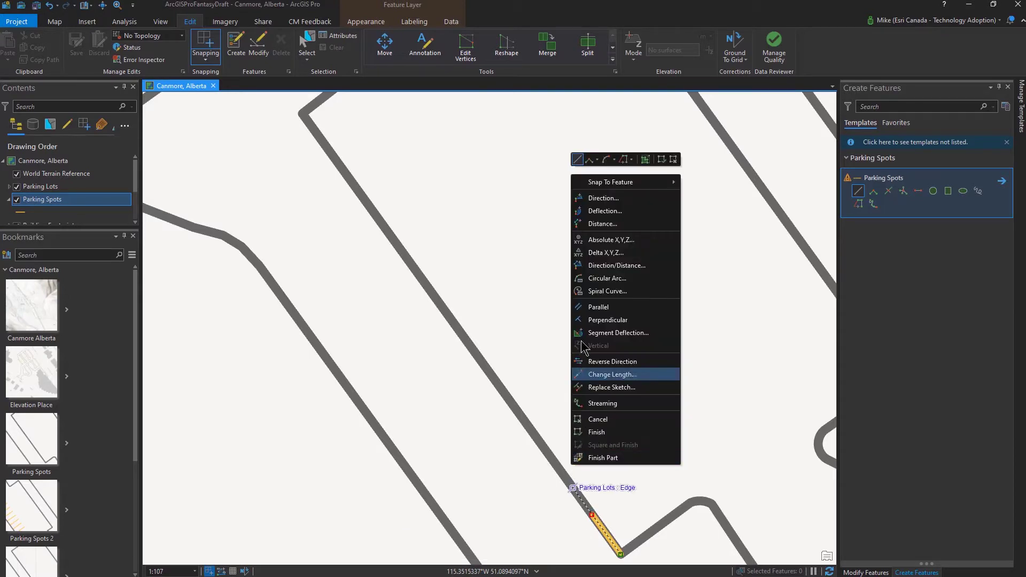
pyautogui.click(603, 320)
pyautogui.rightClick(623, 423)
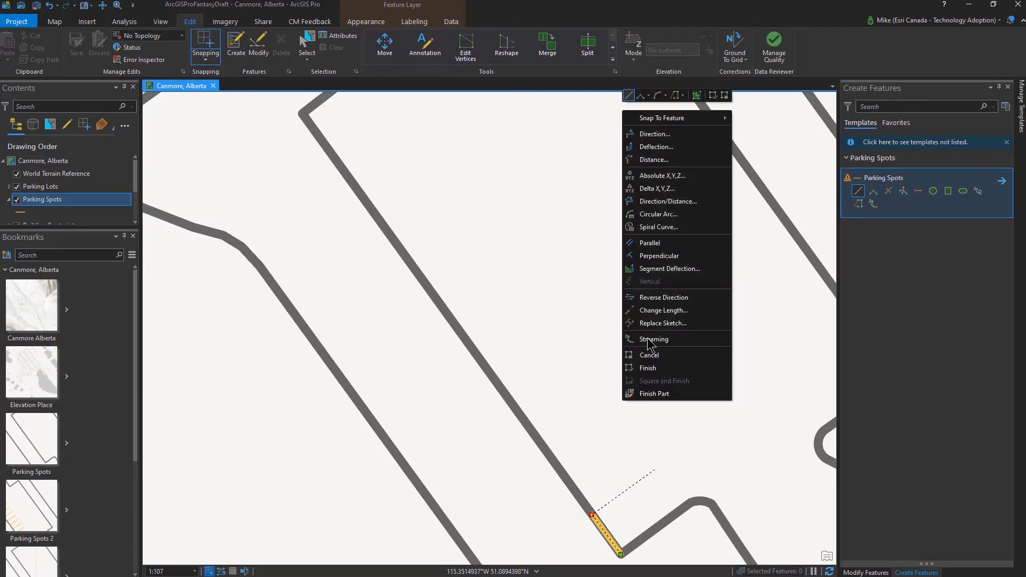
pyautogui.click(663, 155)
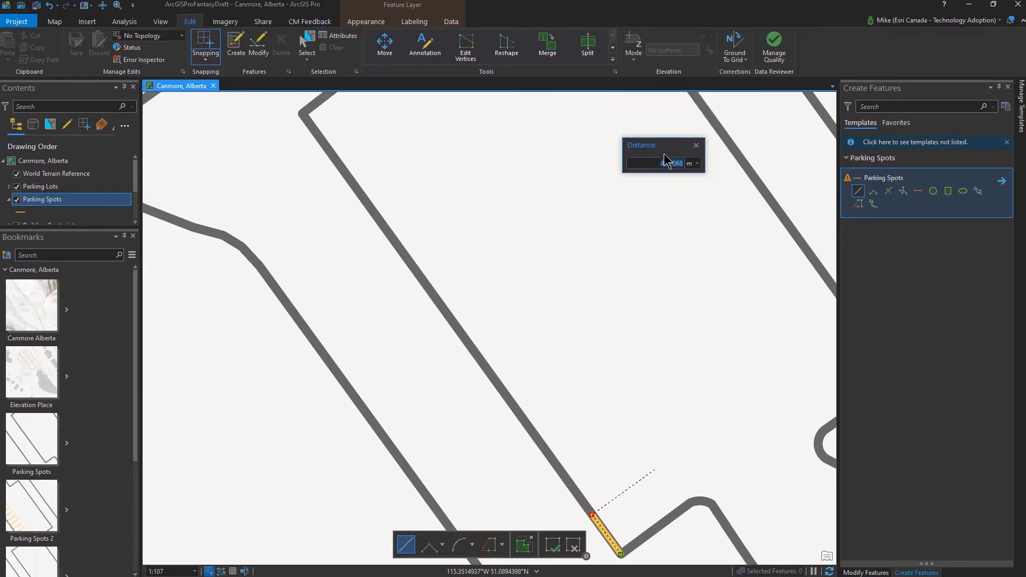
pyautogui.press('Return')
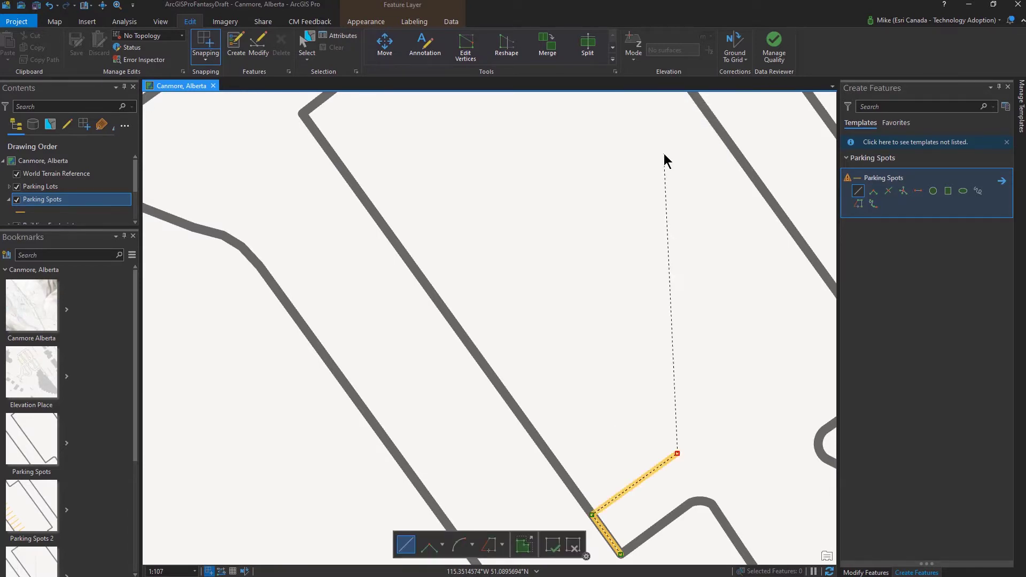
# - Delete the starting vertex so only the perpendicular segment remains, and finish the line
pyautogui.rightClick(621, 554)
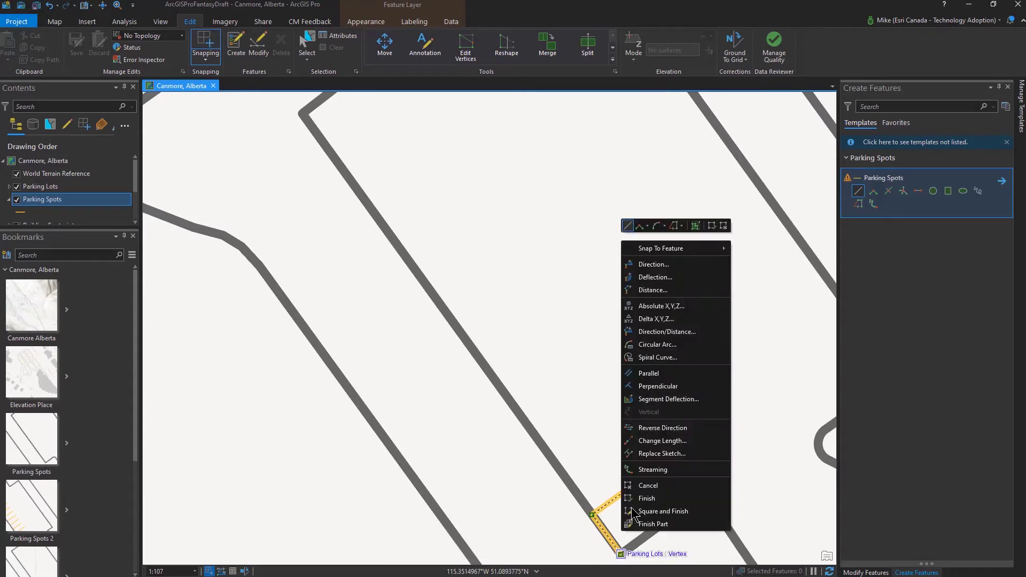
pyautogui.click(620, 553)
pyautogui.rightClick(621, 554)
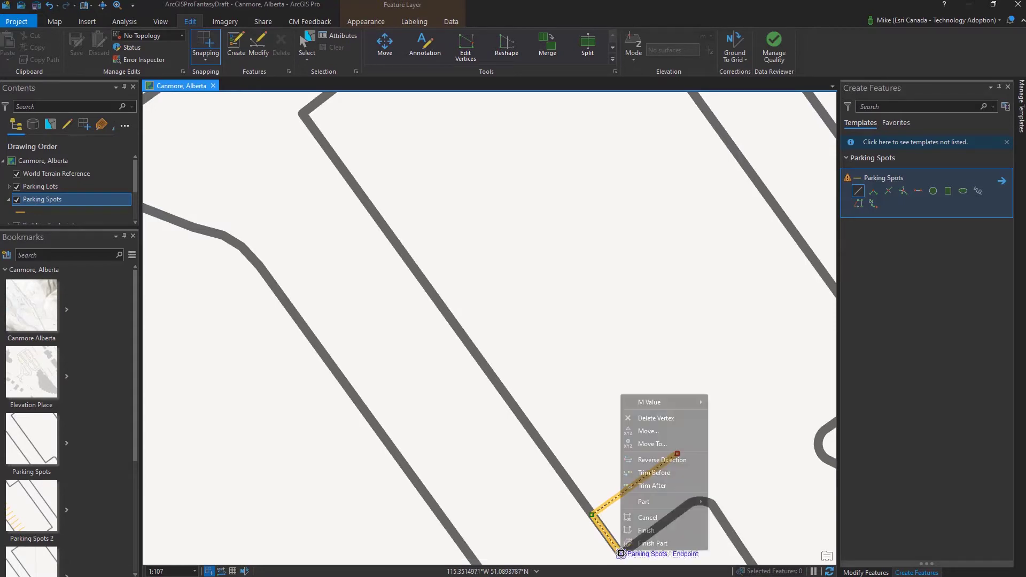
pyautogui.click(672, 418)
pyautogui.rightClick(672, 418)
pyautogui.click(708, 361)
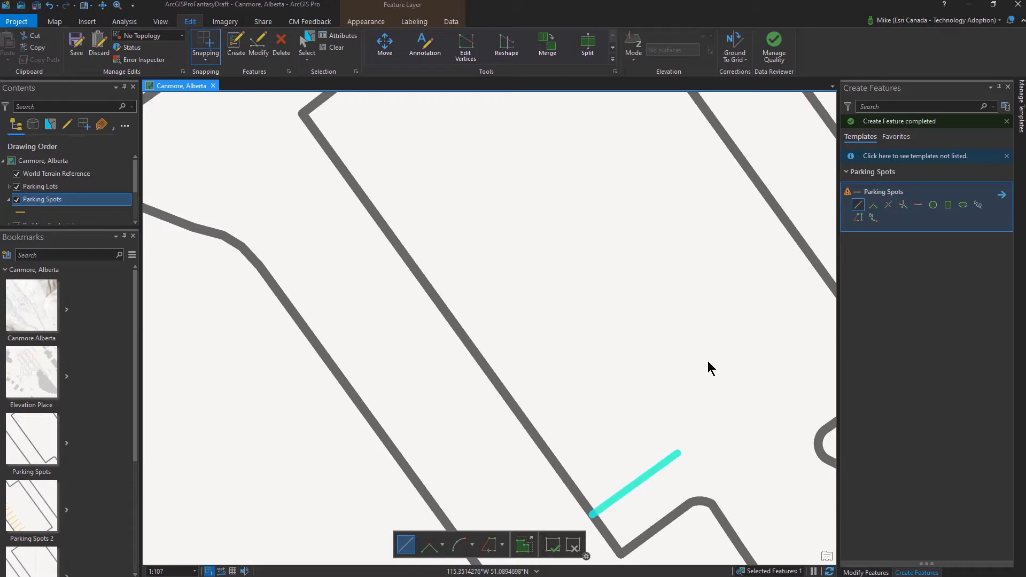
# - Copy Parallel the parking line nine times, spaced 2.6 m apart along the row
pyautogui.click(866, 573)
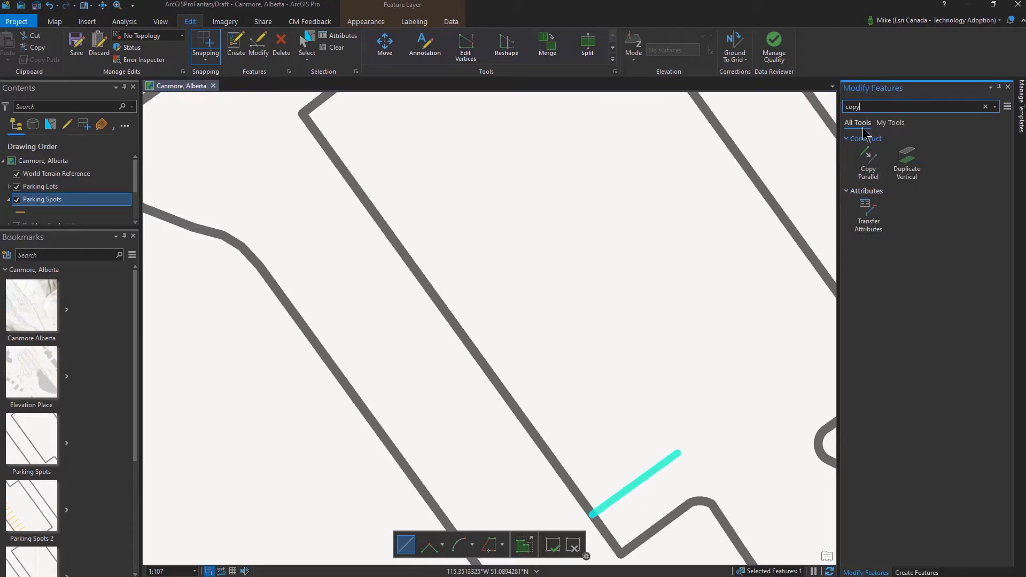
pyautogui.click(869, 165)
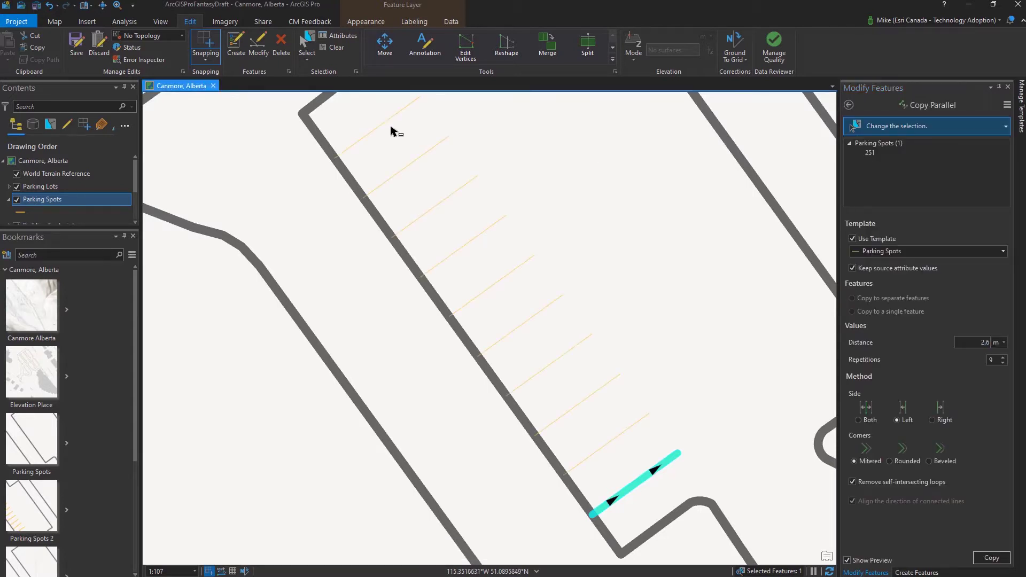
pyautogui.click(980, 342)
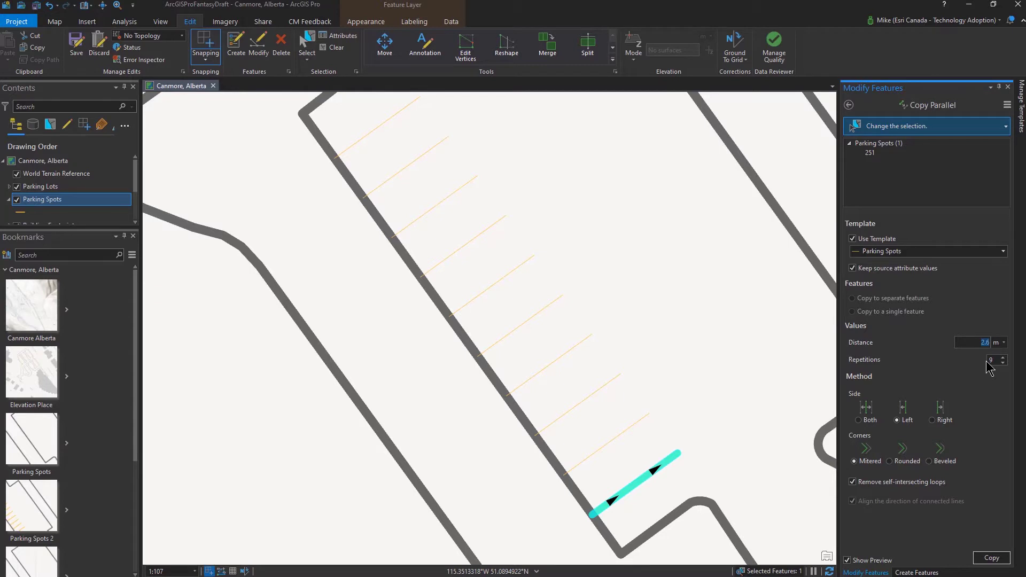
pyautogui.click(1003, 363)
pyautogui.click(1005, 362)
pyautogui.click(1005, 359)
pyautogui.click(1005, 359)
pyautogui.click(986, 559)
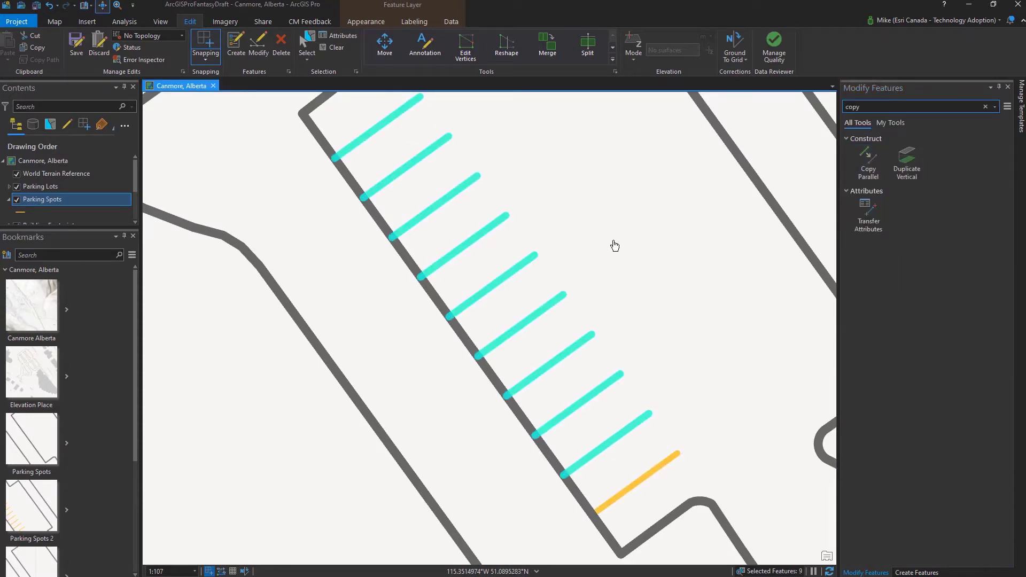
# - Clear the selection and zoom to the Parking Spots 2 bookmark for the next row
pyautogui.click(335, 47)
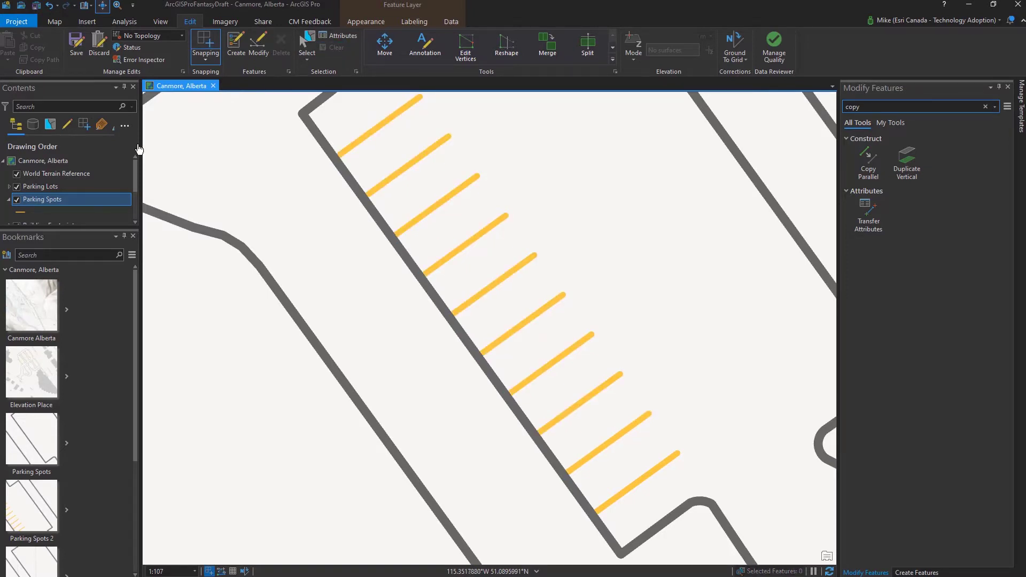
pyautogui.moveTo(23, 490)
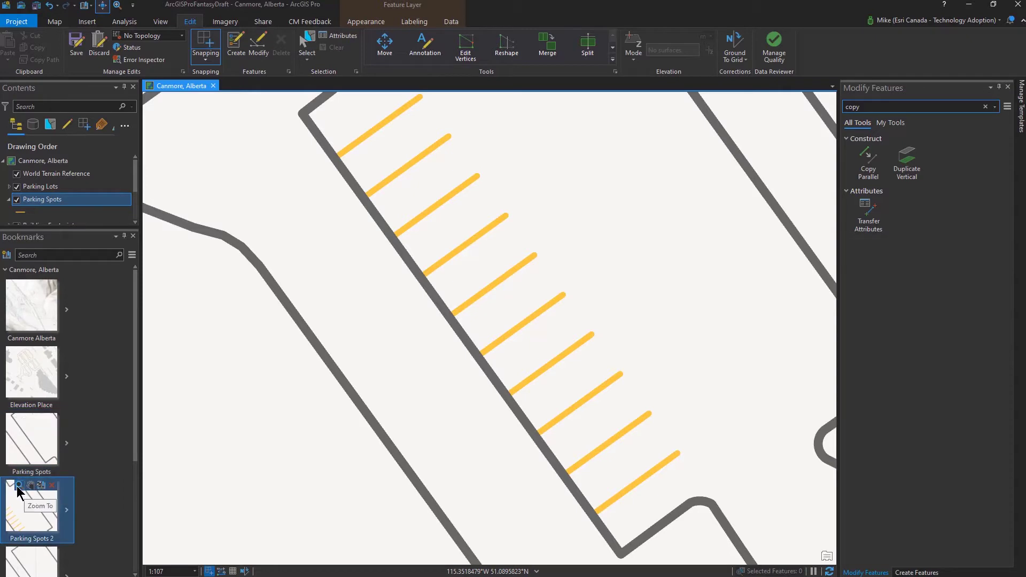
pyautogui.click(18, 486)
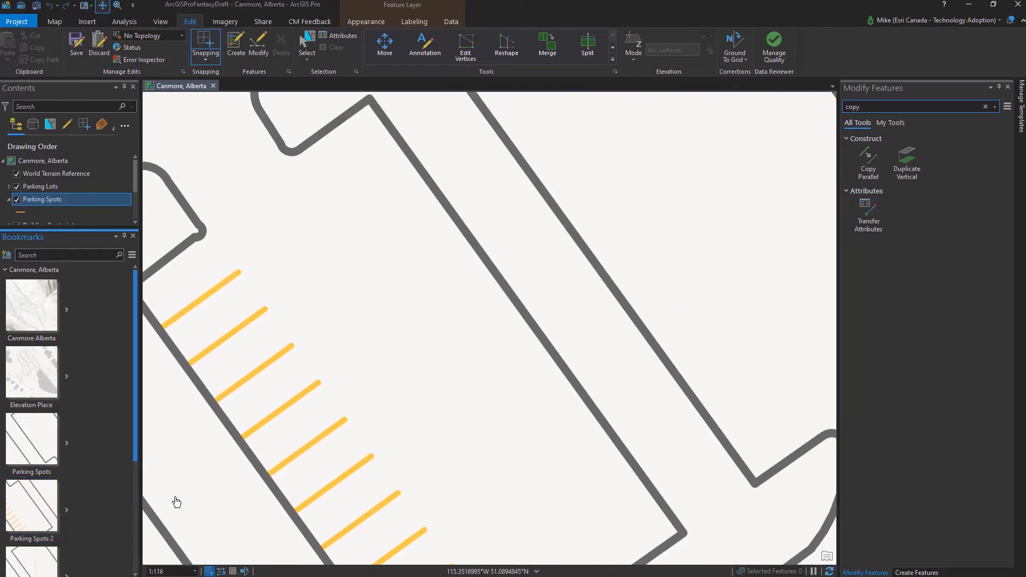
# - Turn on the map grid and set its spacing to 2.6 m
pyautogui.moveTo(231, 574)
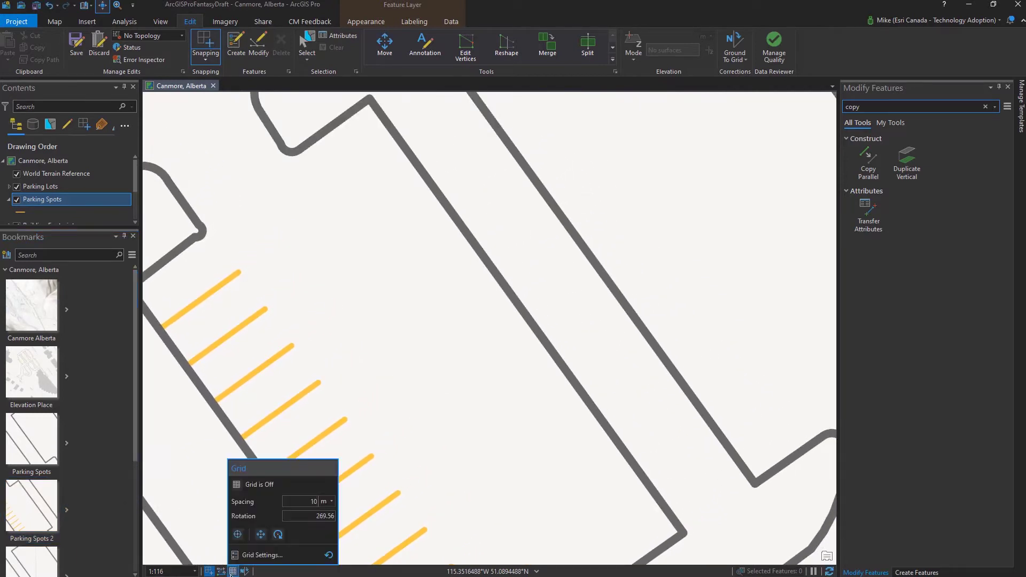
pyautogui.click(232, 572)
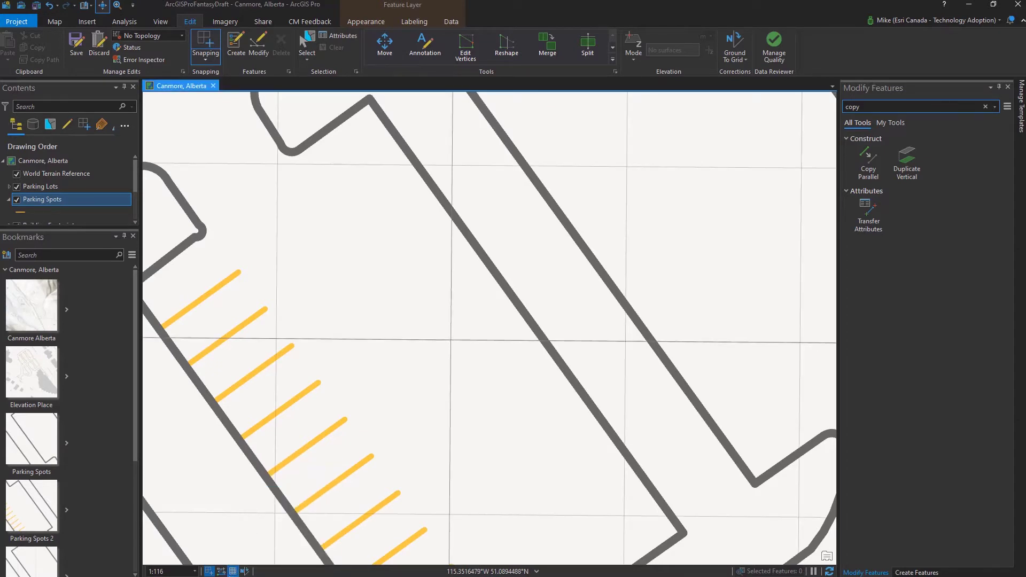
pyautogui.moveTo(236, 571)
pyautogui.doubleClick(310, 502)
pyautogui.write('2')
pyautogui.press('Return')
pyautogui.write('.56')
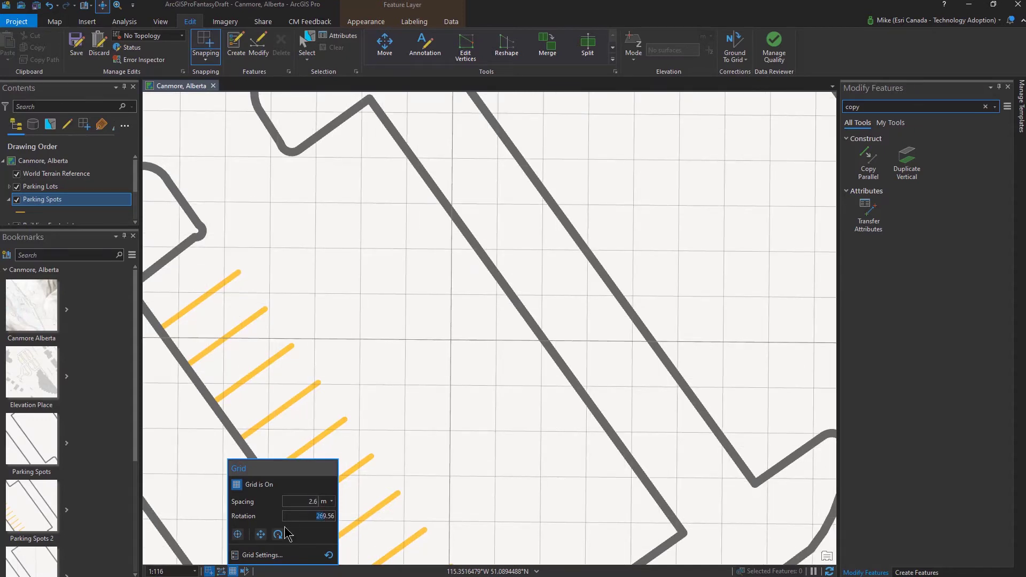
pyautogui.click(277, 534)
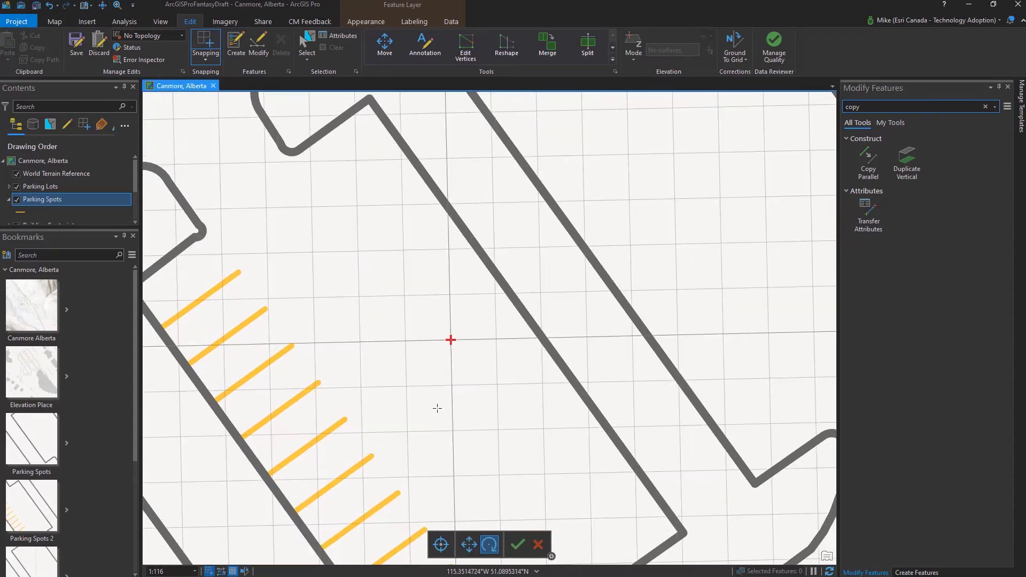
# - Anchor the grid at the lot corner, rotate it to the long edge, and pick the Parking Spots template
pyautogui.click(232, 571)
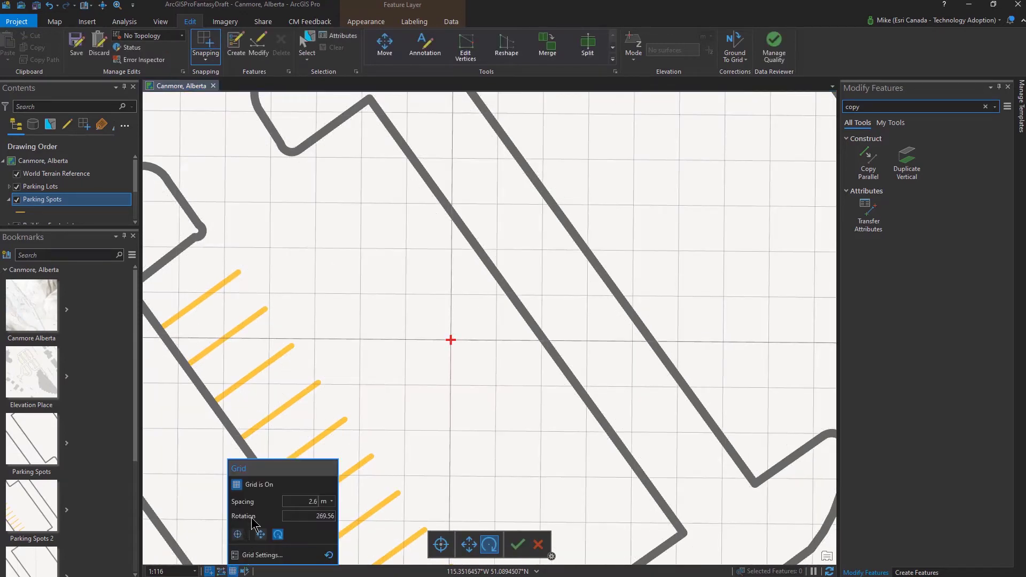
pyautogui.click(260, 536)
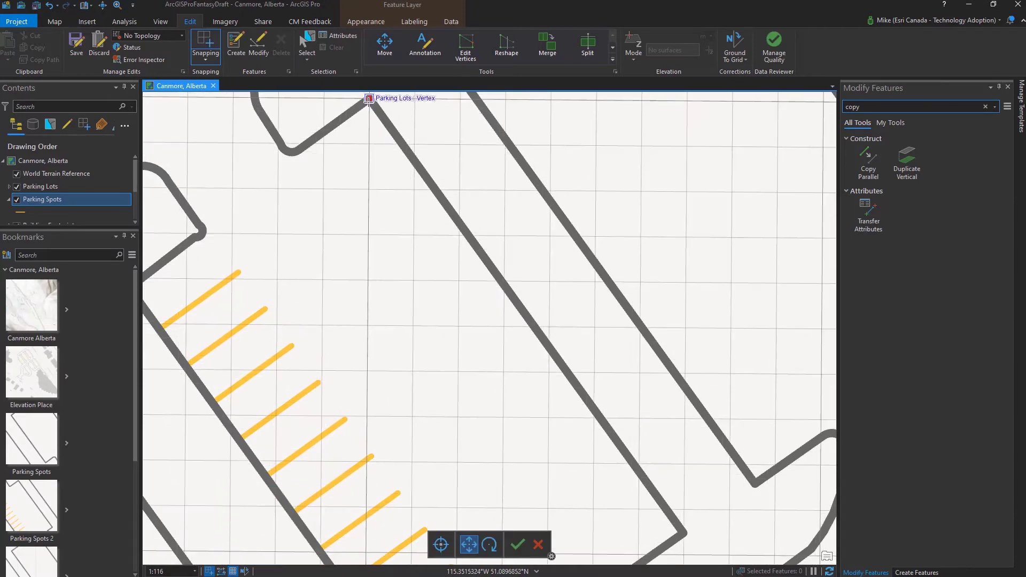
pyautogui.click(369, 100)
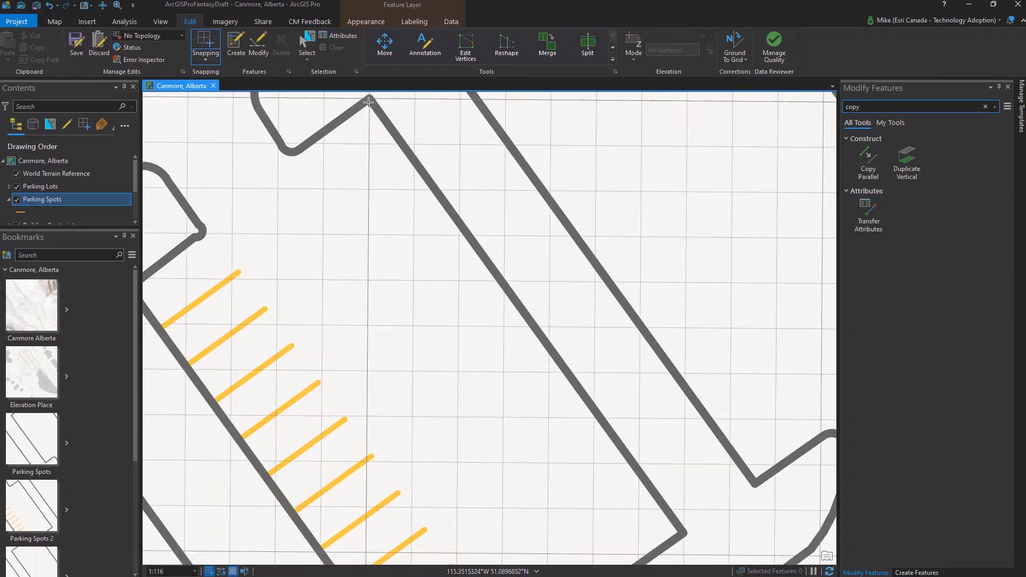
pyautogui.click(233, 571)
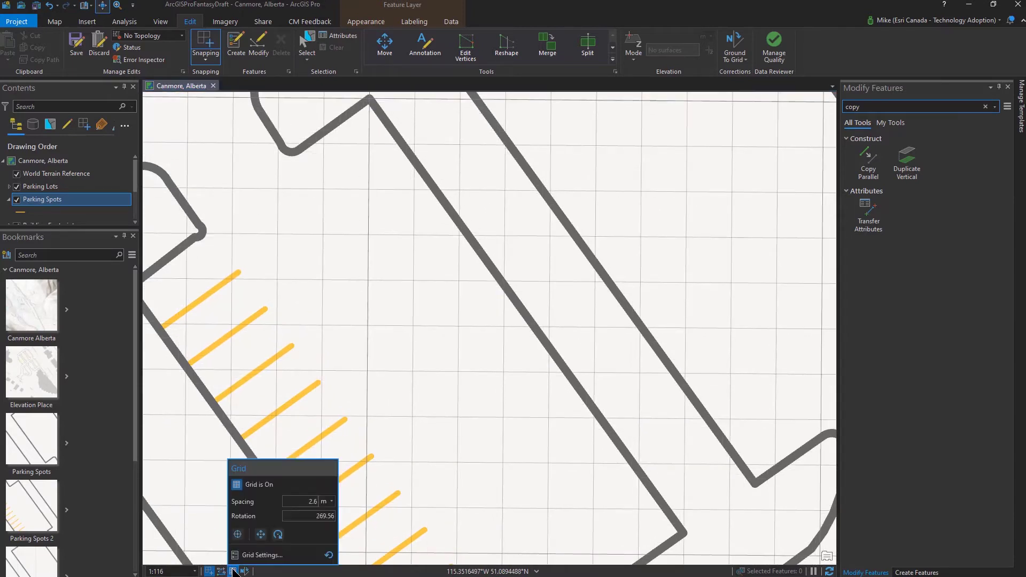
pyautogui.click(277, 535)
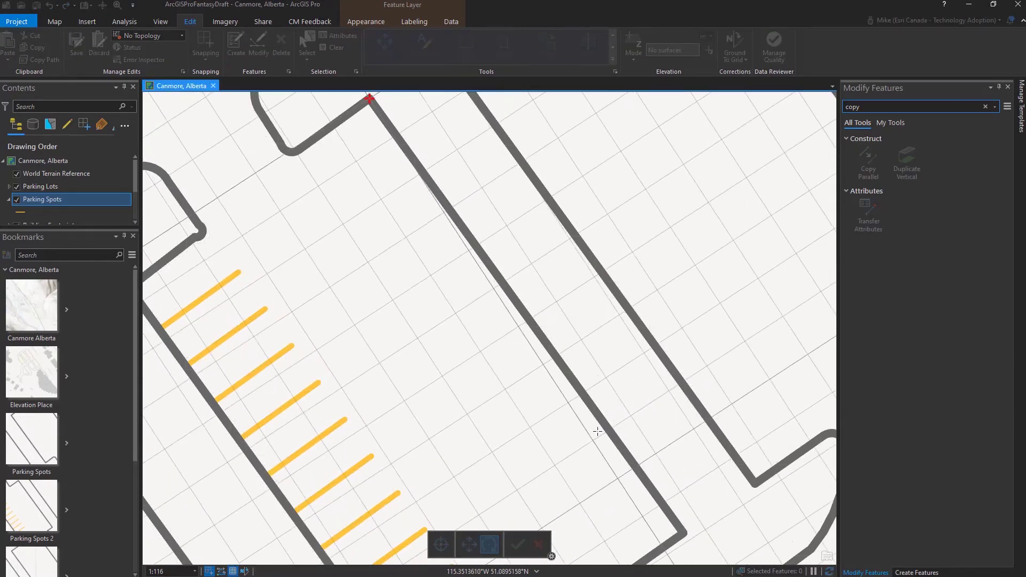
pyautogui.click(605, 428)
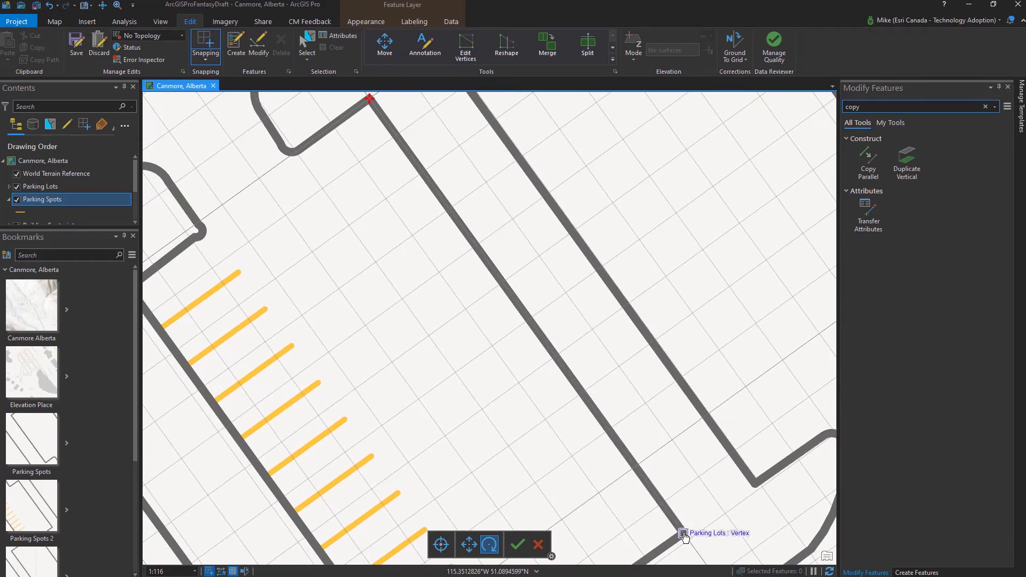
pyautogui.click(682, 533)
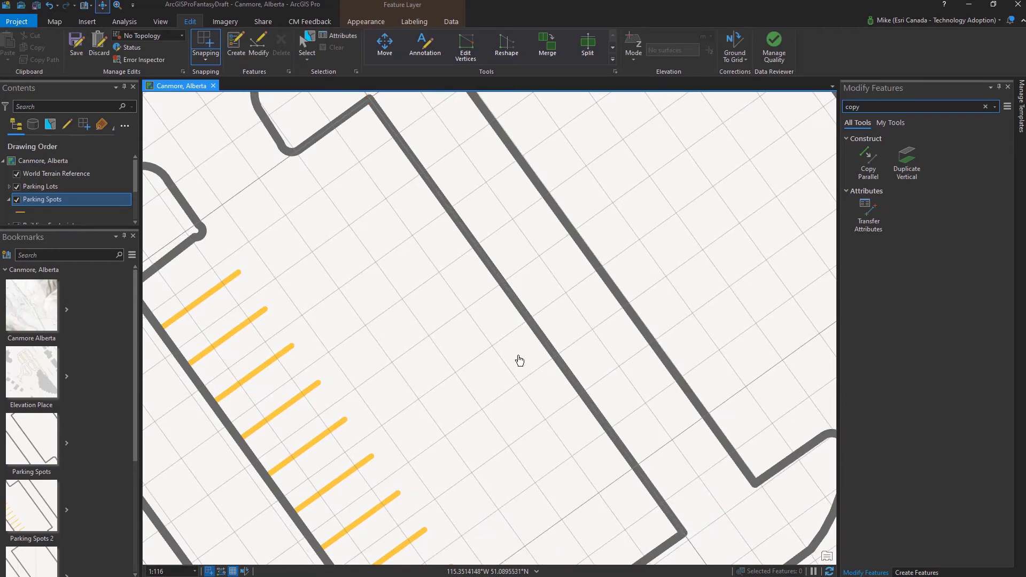
pyautogui.click(915, 572)
pyautogui.click(858, 192)
# - Draw a 5.6 m Parking Spots line from the lot edge vertex to a grid intersection
pyautogui.click(396, 135)
pyautogui.rightClick(345, 170)
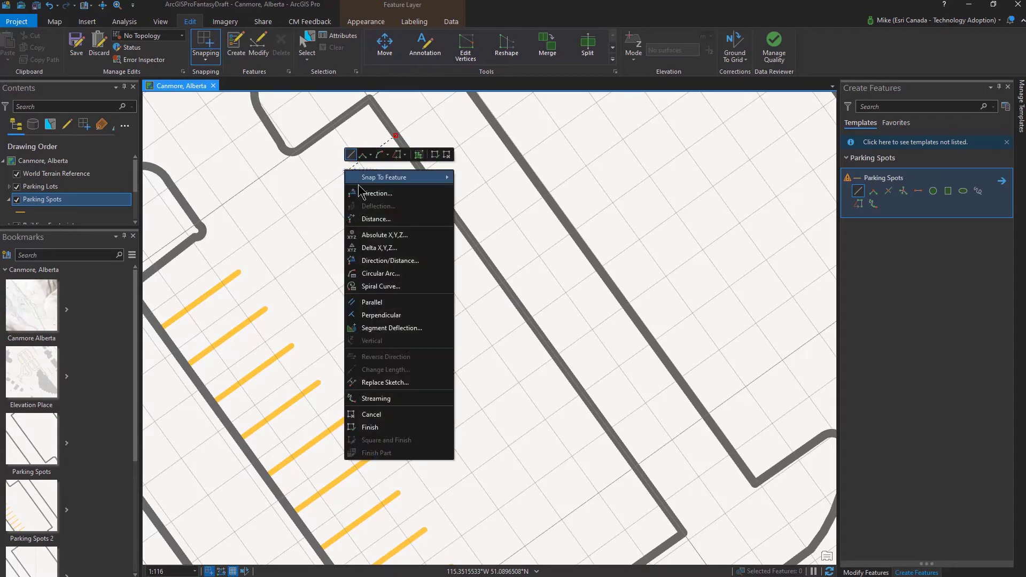
pyautogui.click(376, 219)
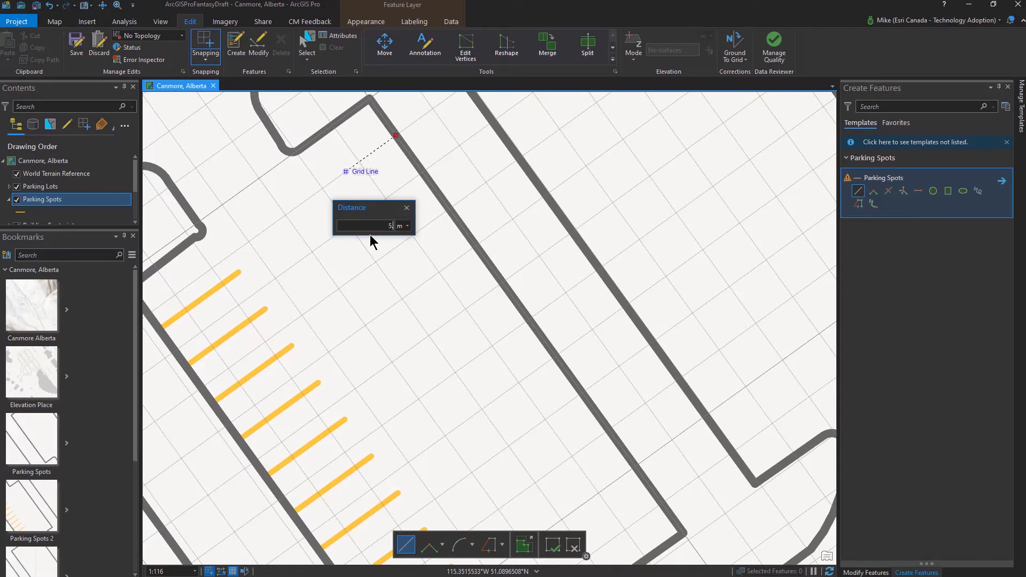
pyautogui.press('Return')
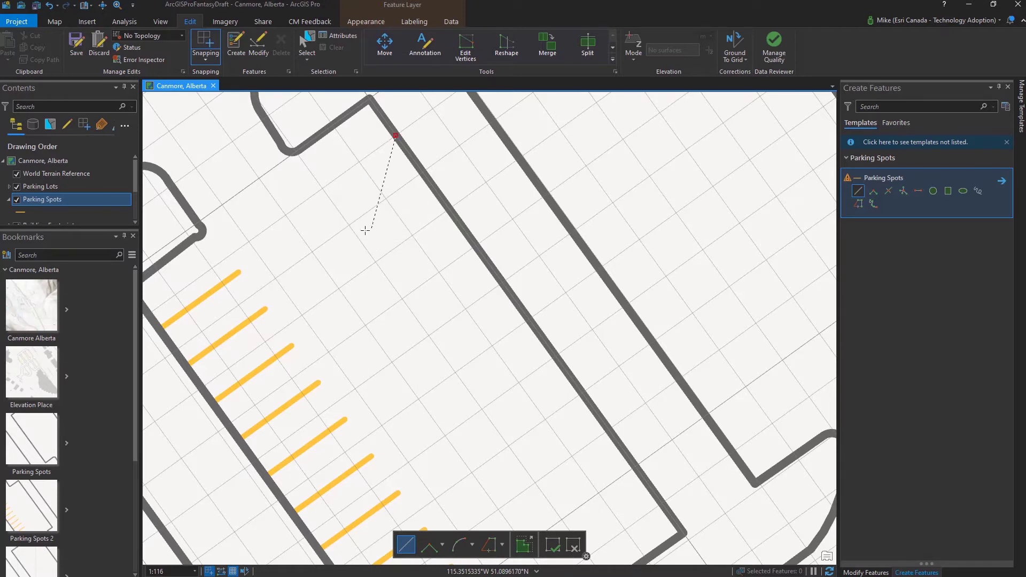
pyautogui.doubleClick(324, 186)
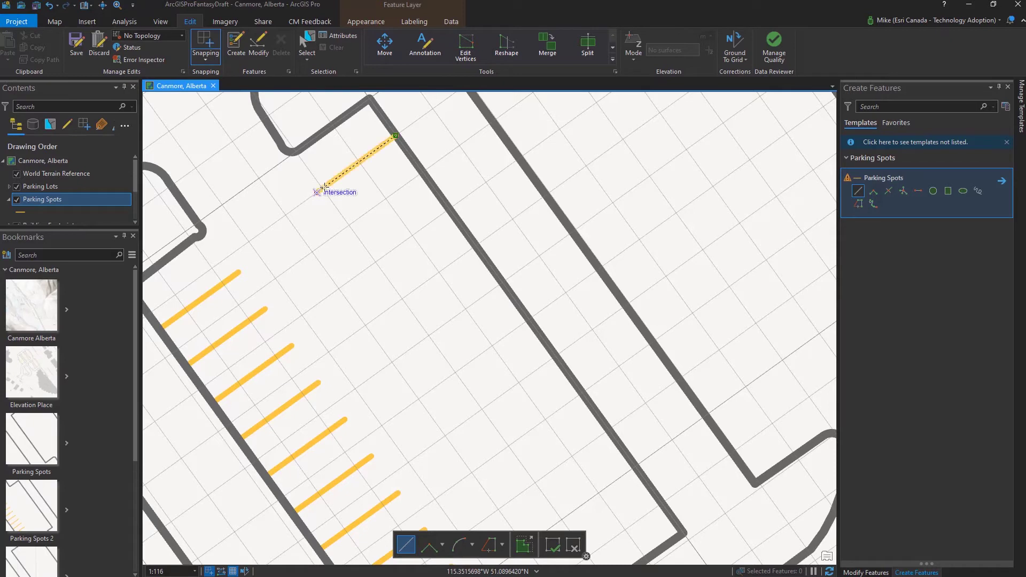
pyautogui.rightClick(324, 189)
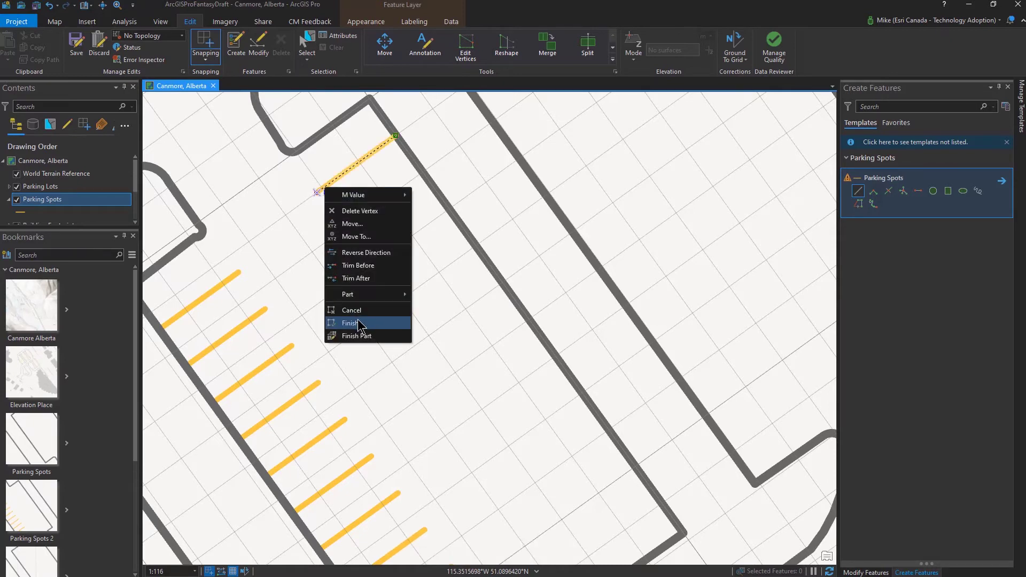
pyautogui.click(351, 323)
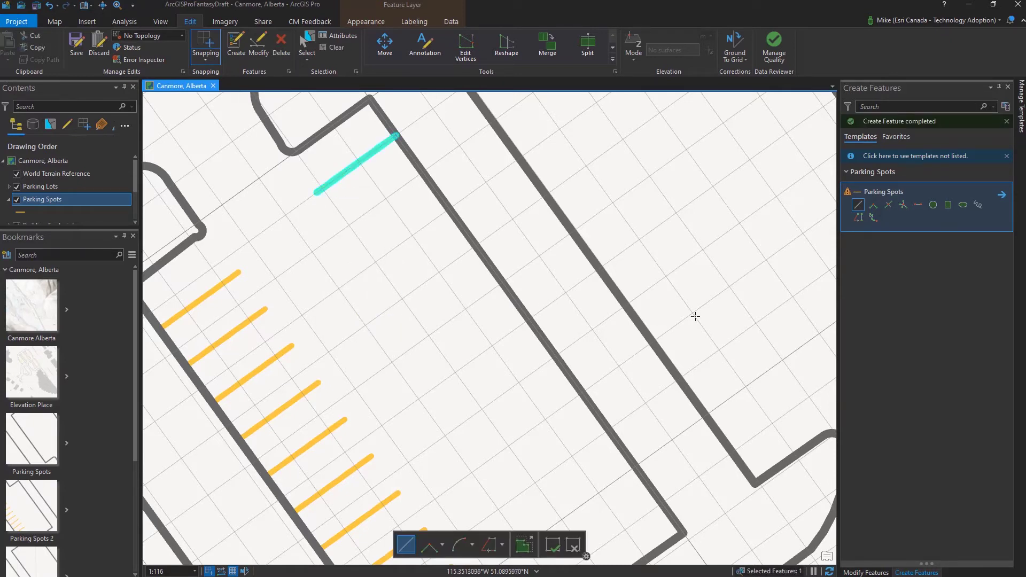
# - Copy Parallel the new line nine times at 2.6 m spacing, then clear the selection
pyautogui.click(866, 572)
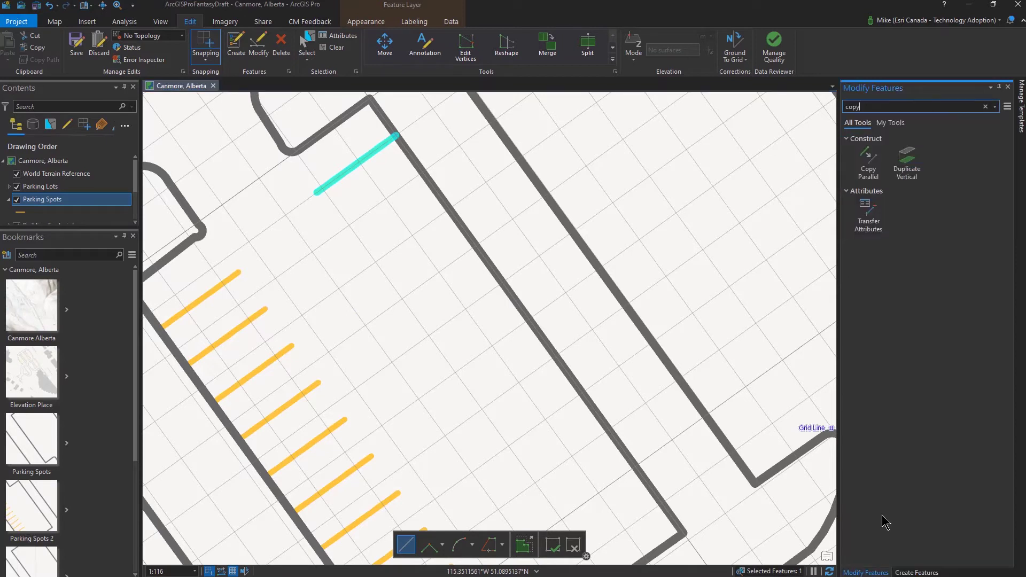
pyautogui.click(870, 170)
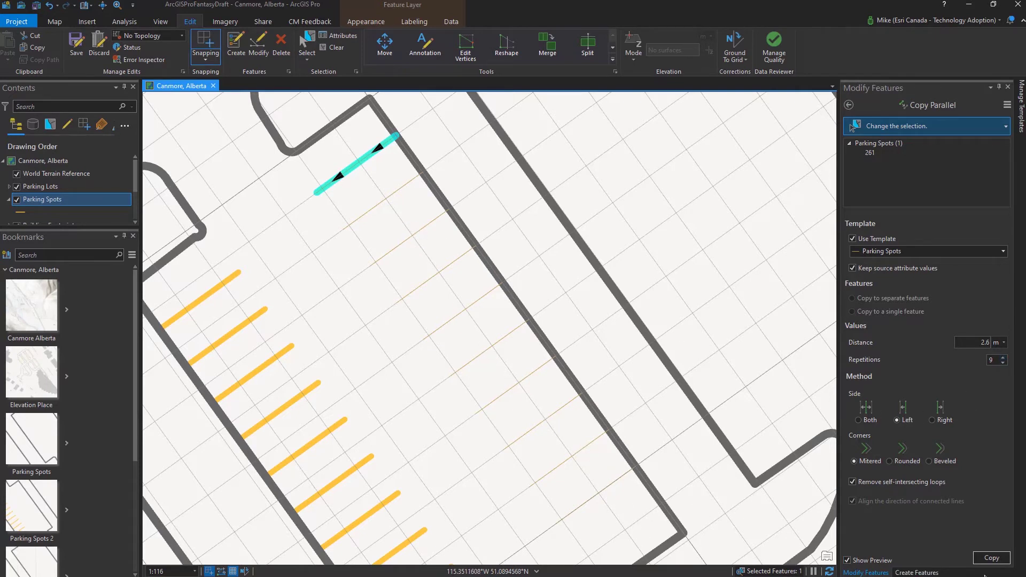
pyautogui.click(988, 559)
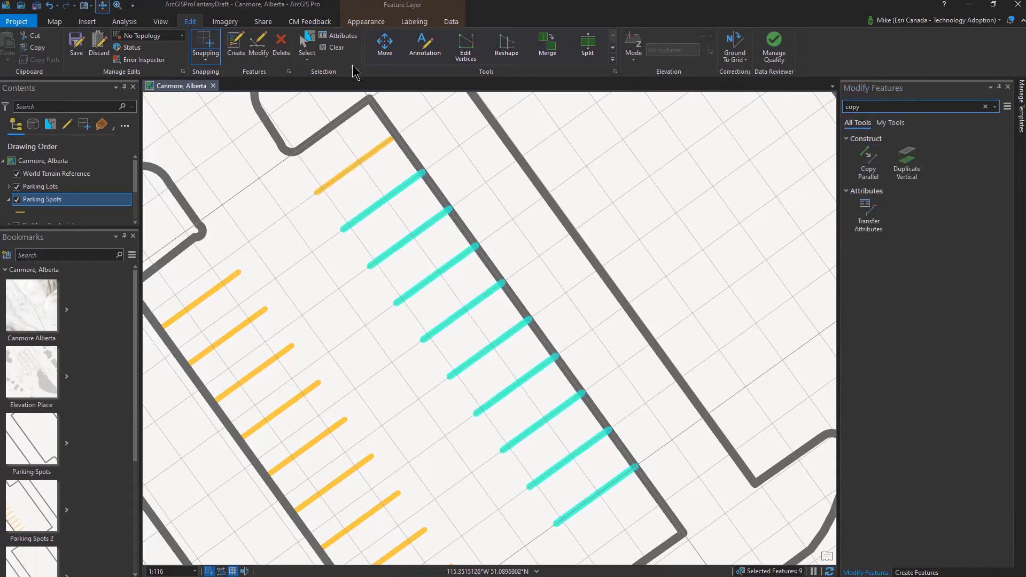
pyautogui.click(335, 49)
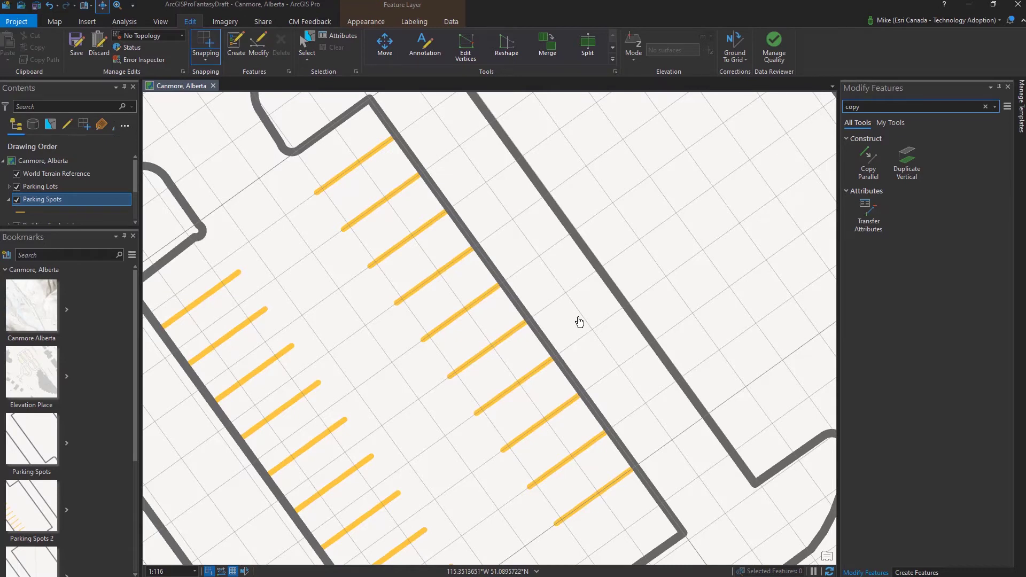
# - Zoom to the next parking row bookmark and select its top-left parking line
pyautogui.moveTo(34, 536)
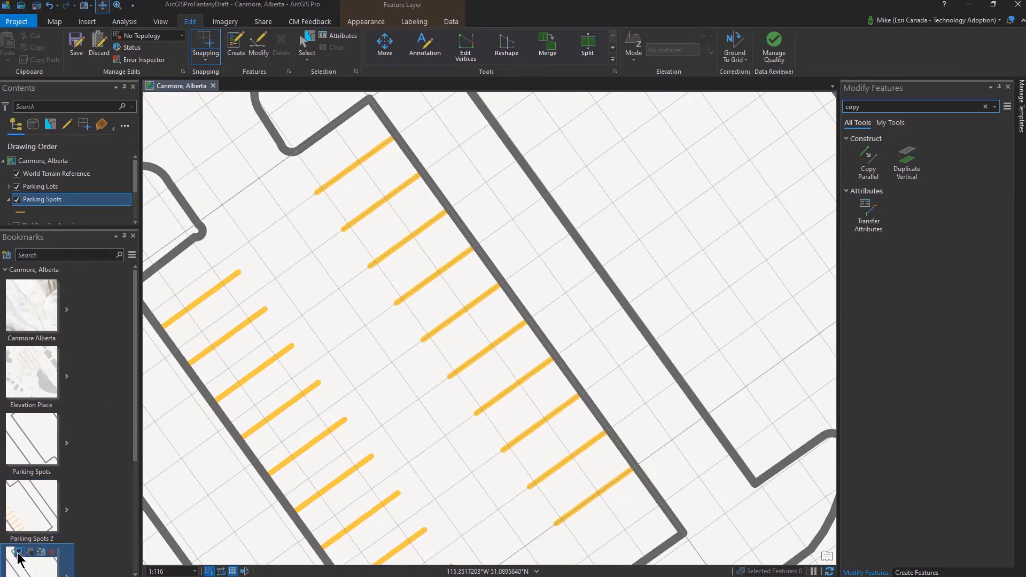
pyautogui.click(19, 554)
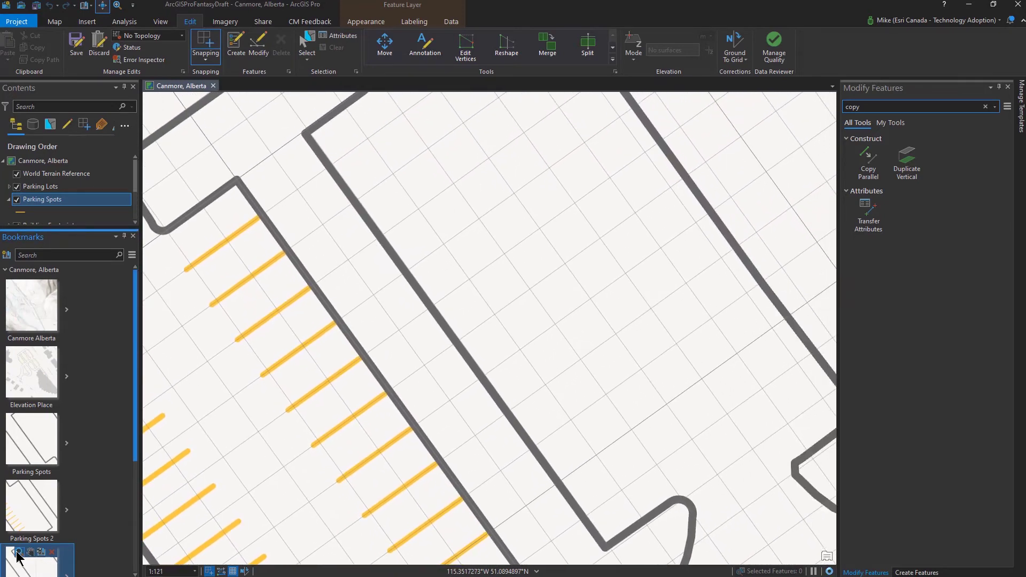
pyautogui.scroll(-1, 48, 508)
pyautogui.click(307, 45)
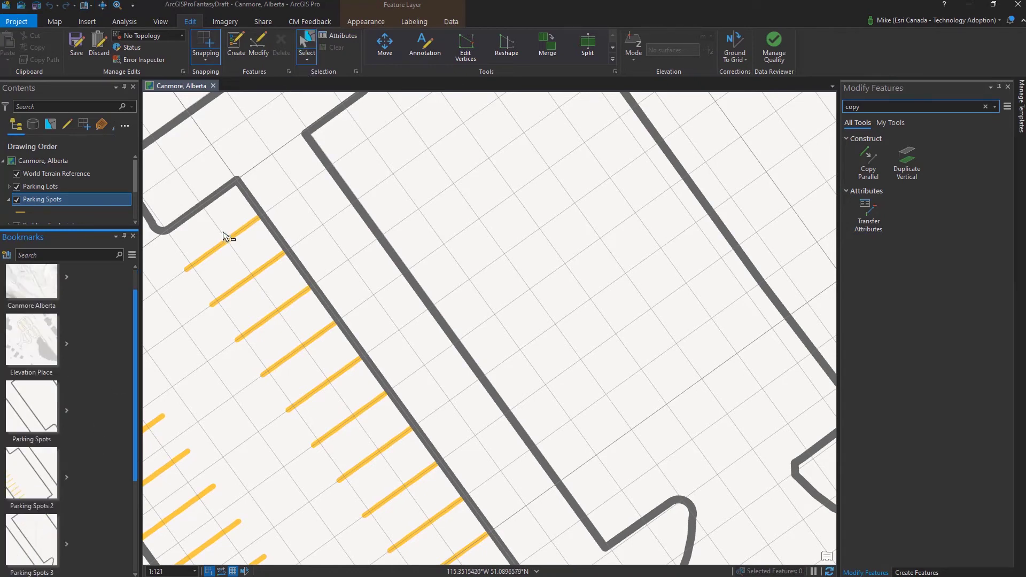
pyautogui.moveTo(220, 230); pyautogui.dragTo(238, 248)
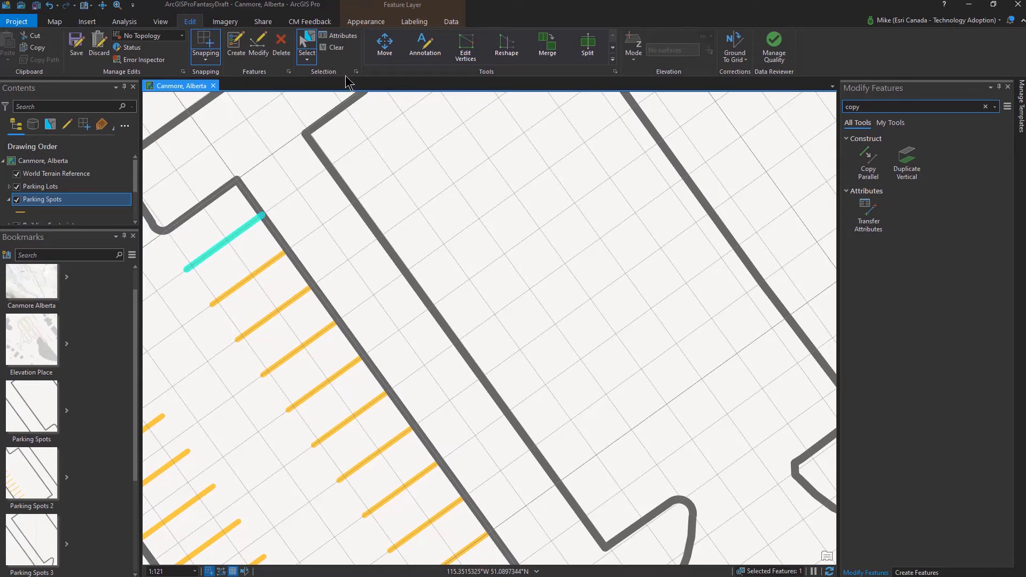
# - Create a preset template named 'Parking spot preset' from the selected line
pyautogui.click(289, 72)
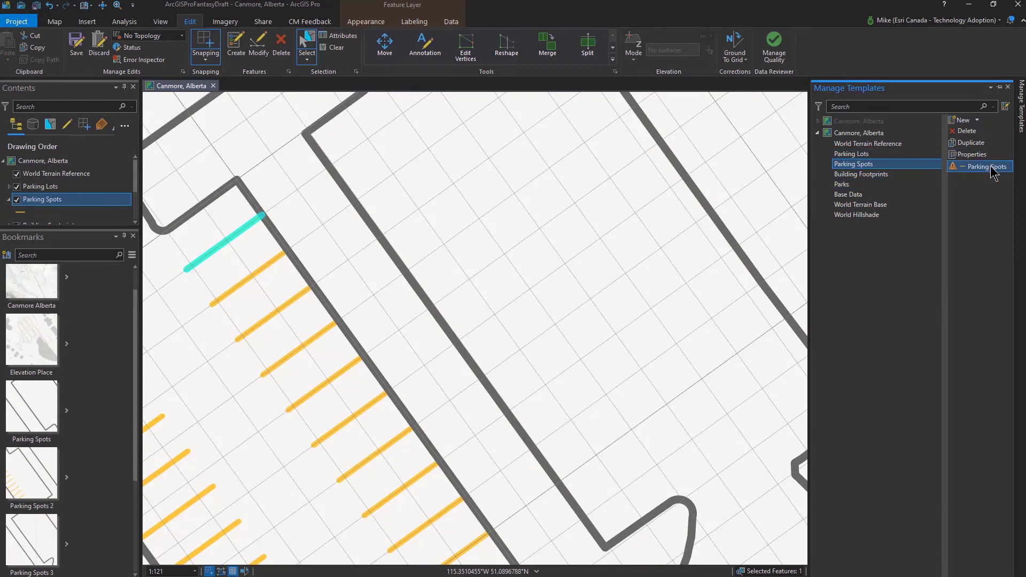
pyautogui.click(977, 120)
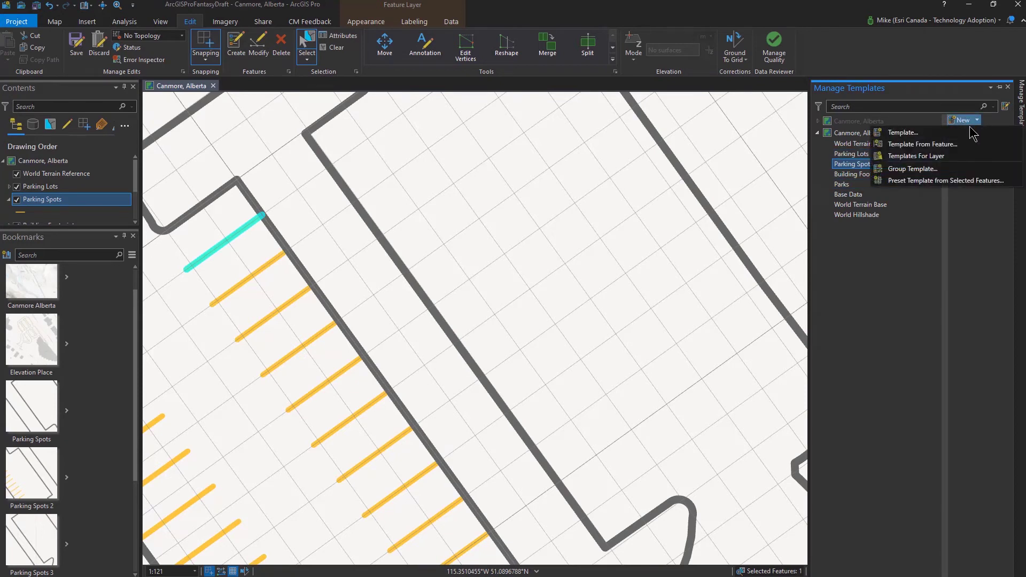
pyautogui.click(958, 182)
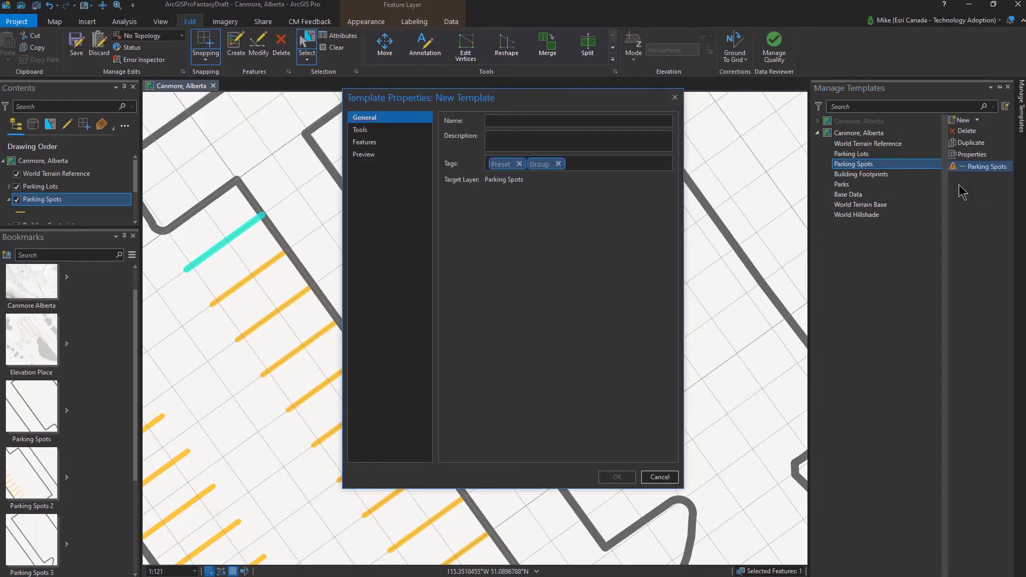
pyautogui.write('Parking spot preset')
pyautogui.click(617, 477)
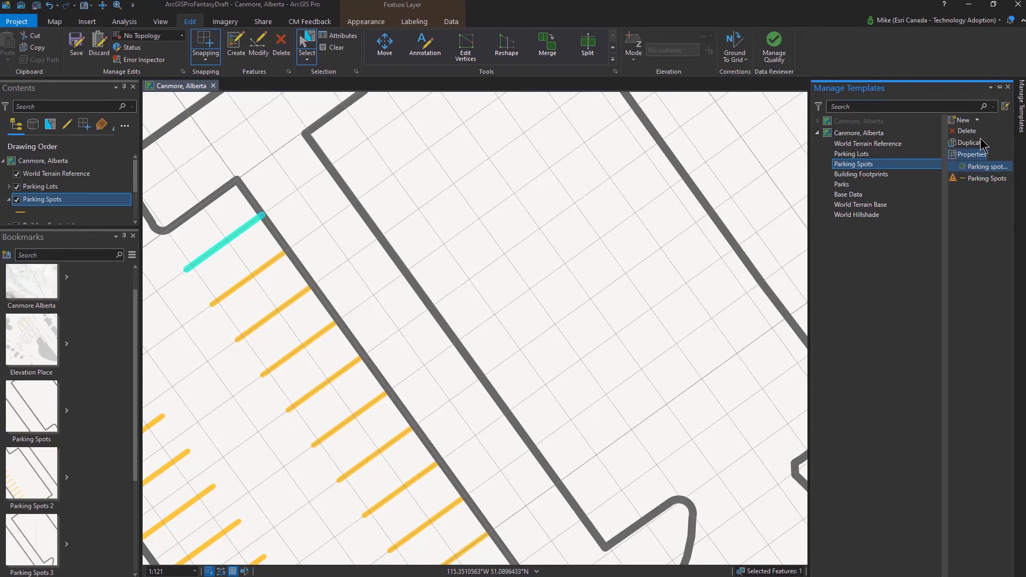
pyautogui.click(1008, 87)
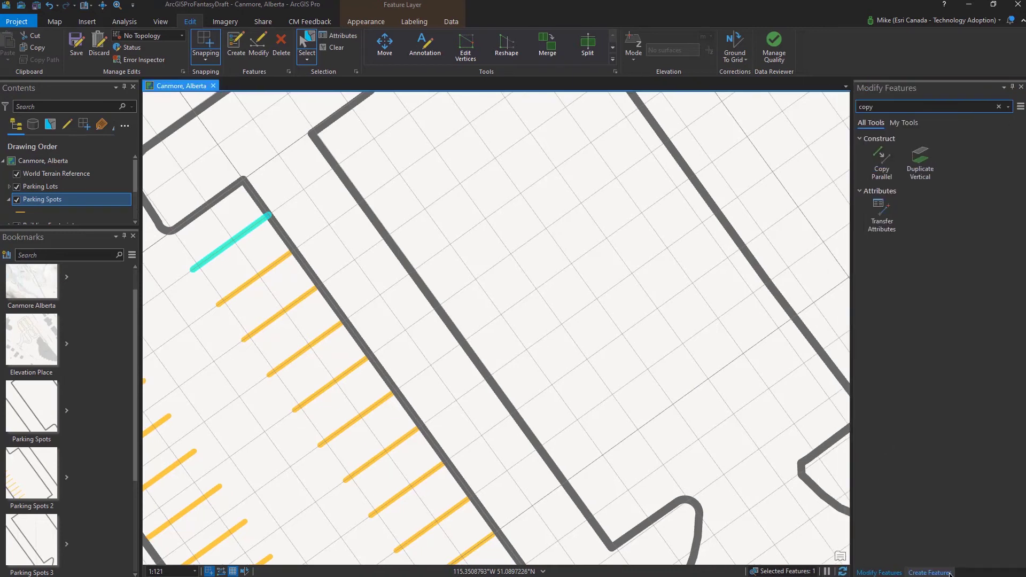
# - Place a parking line at the third row's top using the Parking spot preset template
pyautogui.click(944, 574)
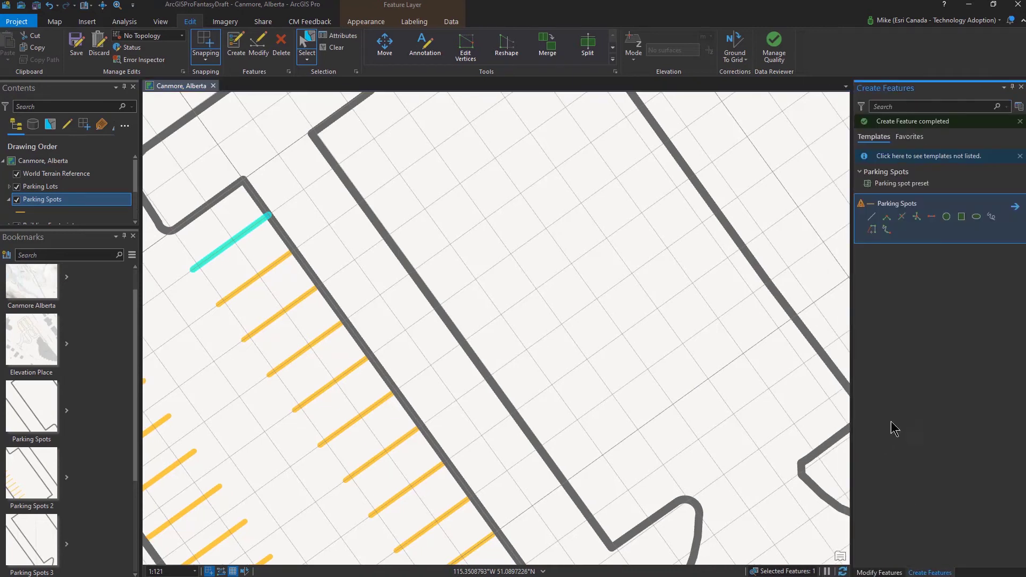
pyautogui.click(884, 184)
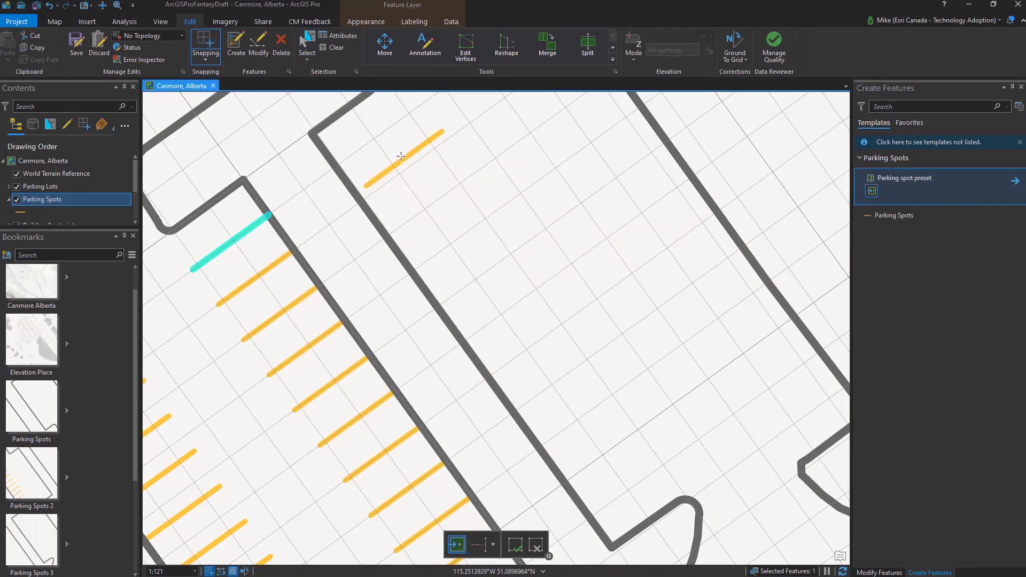
pyautogui.click(374, 138)
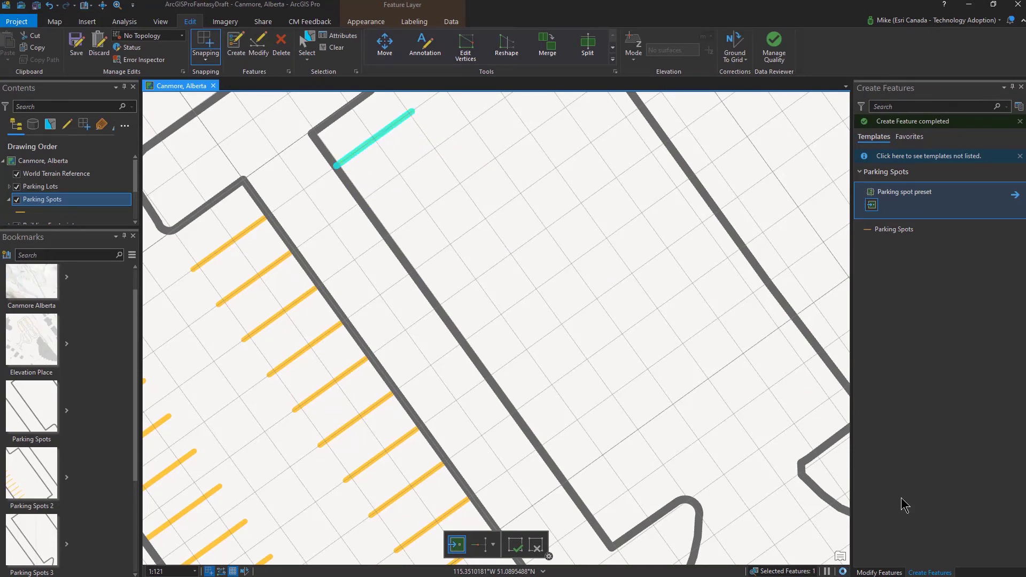
# - Copy Parallel that line nine times 2.6 m apart, then clear the selection
pyautogui.click(879, 572)
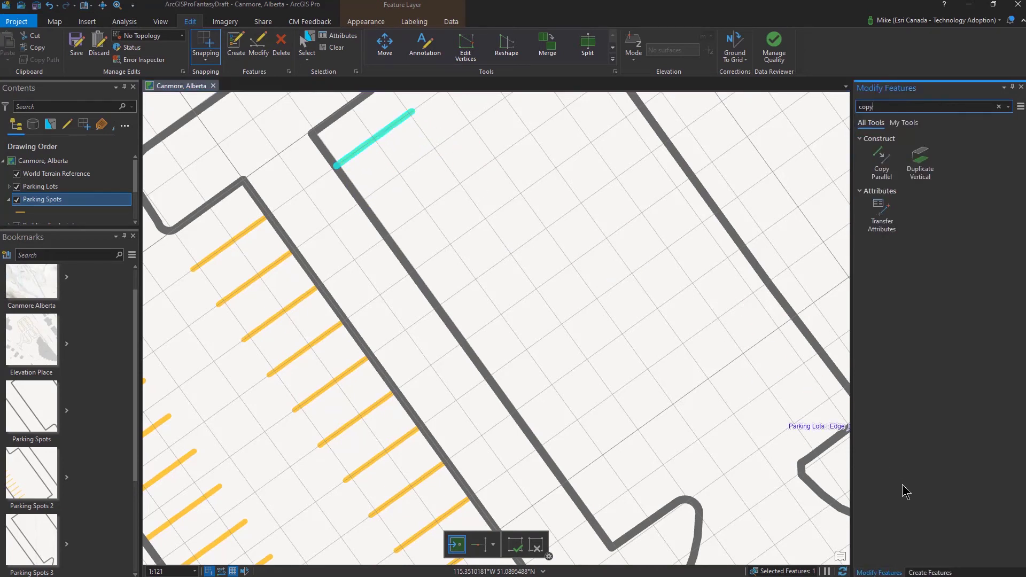
pyautogui.click(883, 168)
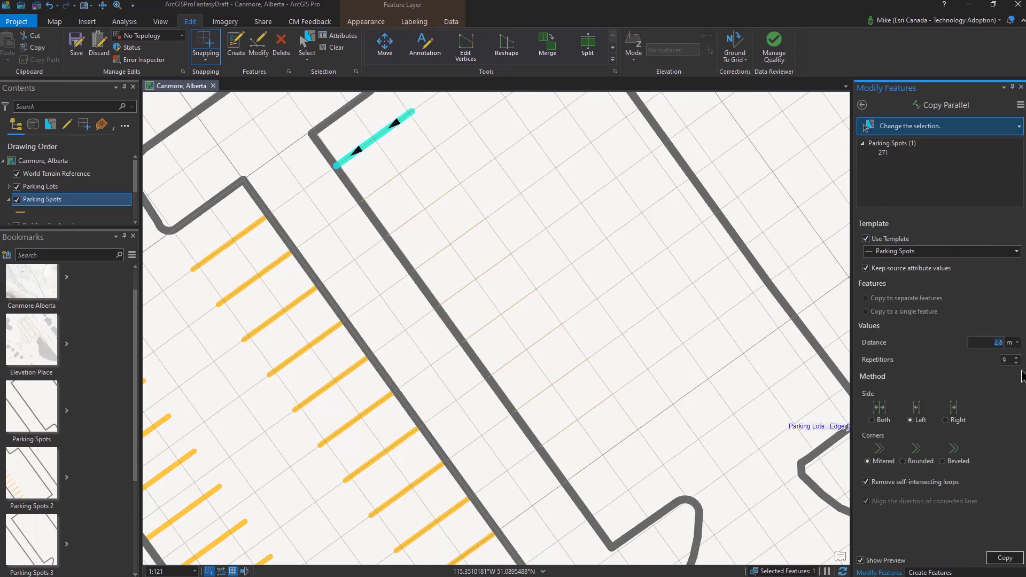
pyautogui.click(1004, 558)
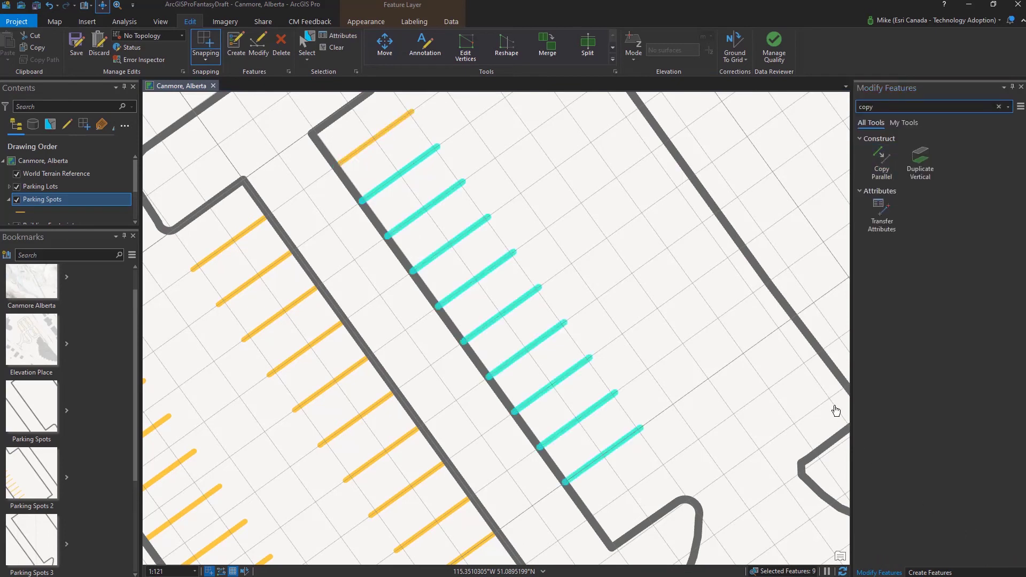
pyautogui.click(335, 47)
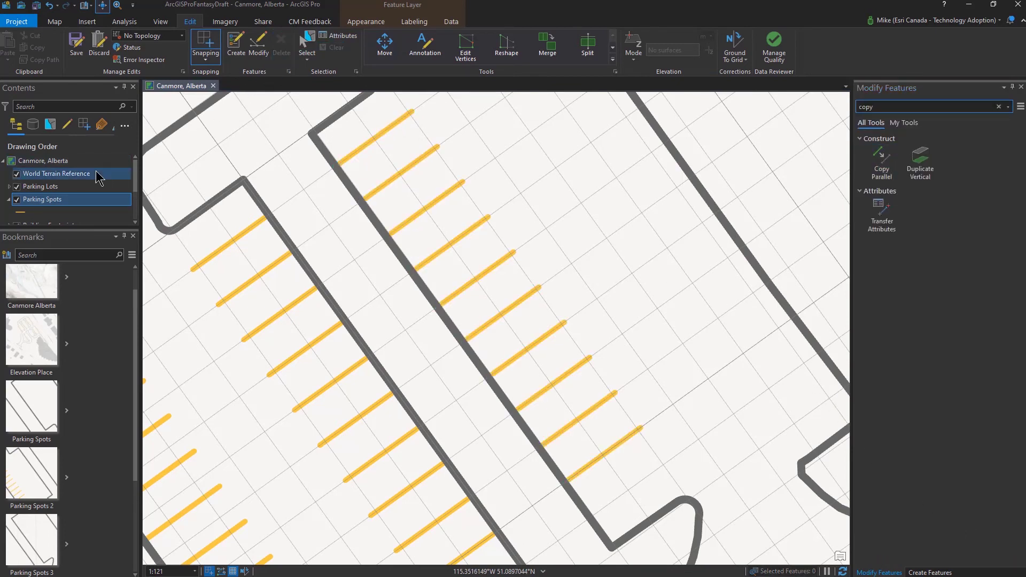
# - Set the Parking Spots definition query date to 11/29/2020, then zoom out over the whole lot
pyautogui.click(60, 201)
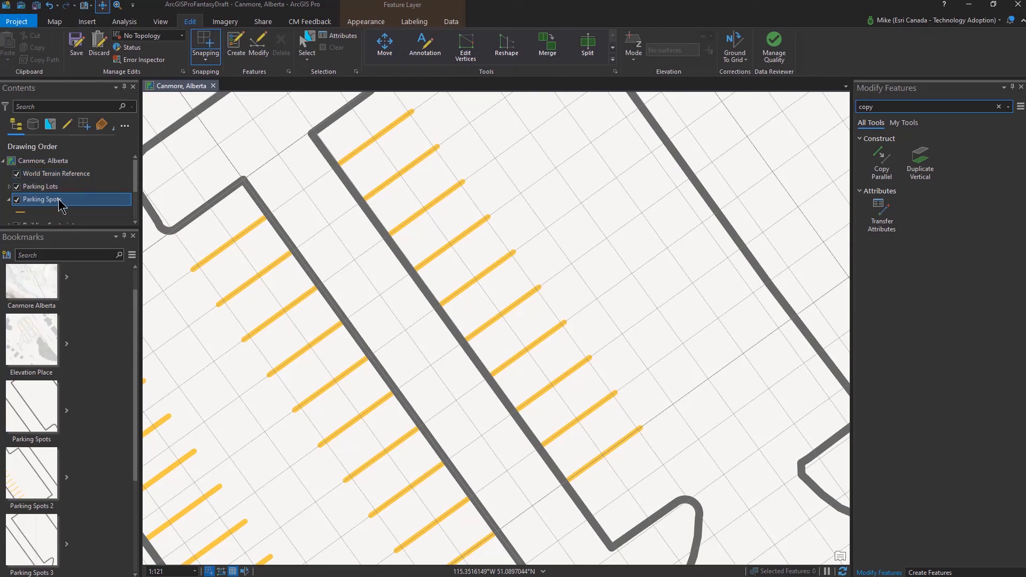
pyautogui.doubleClick(59, 200)
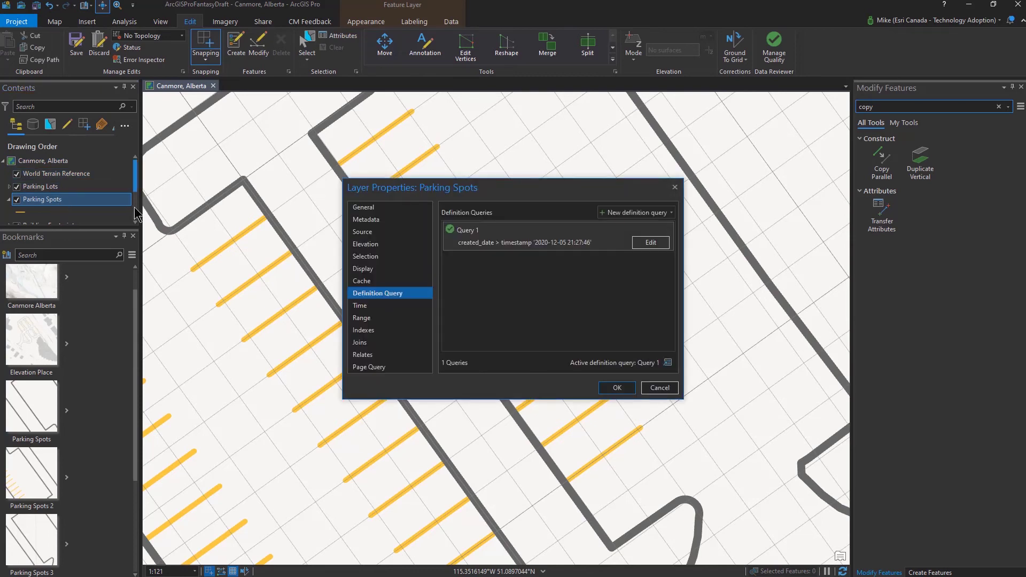
pyautogui.click(652, 243)
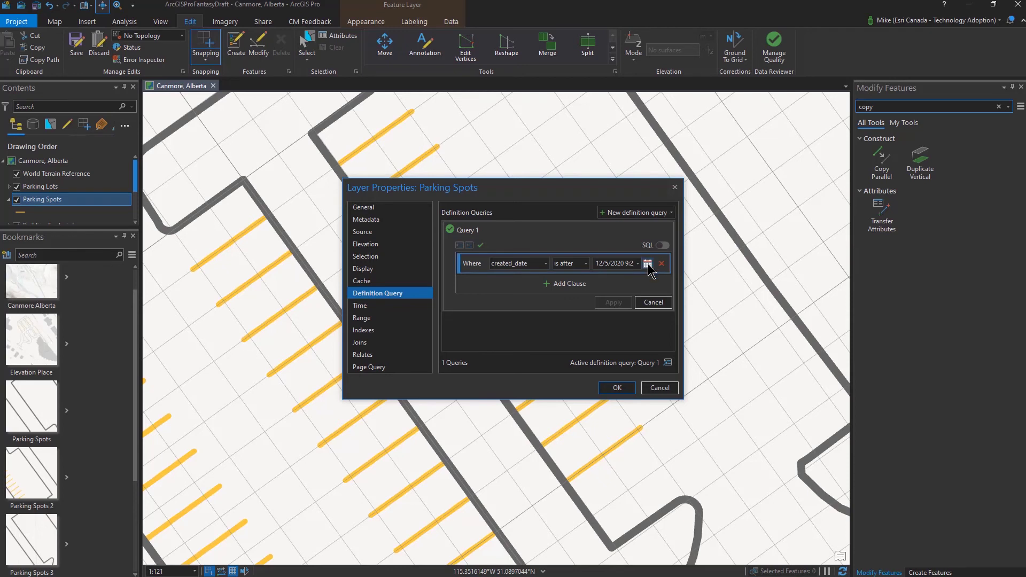
pyautogui.click(648, 264)
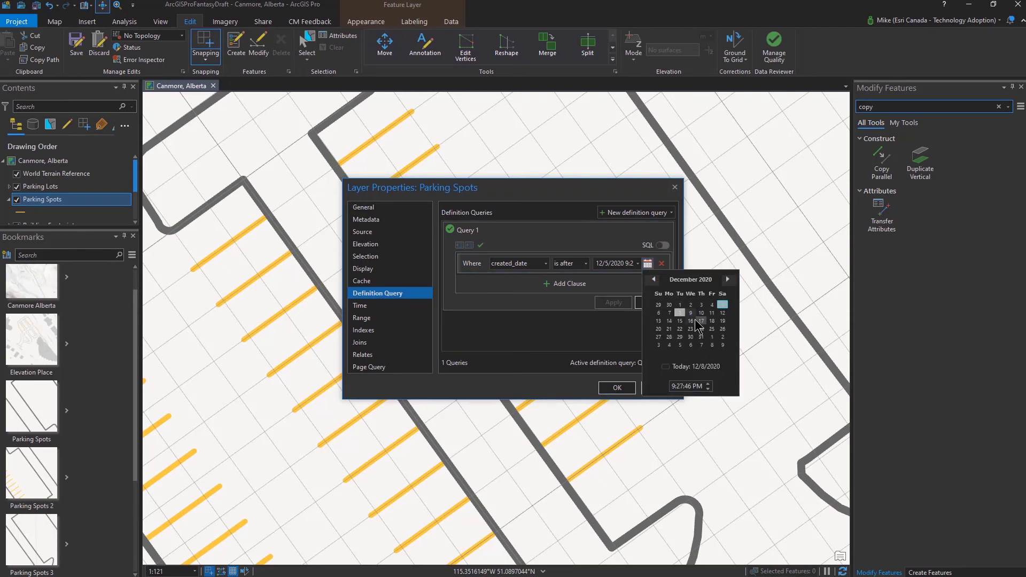
pyautogui.click(658, 305)
pyautogui.click(615, 385)
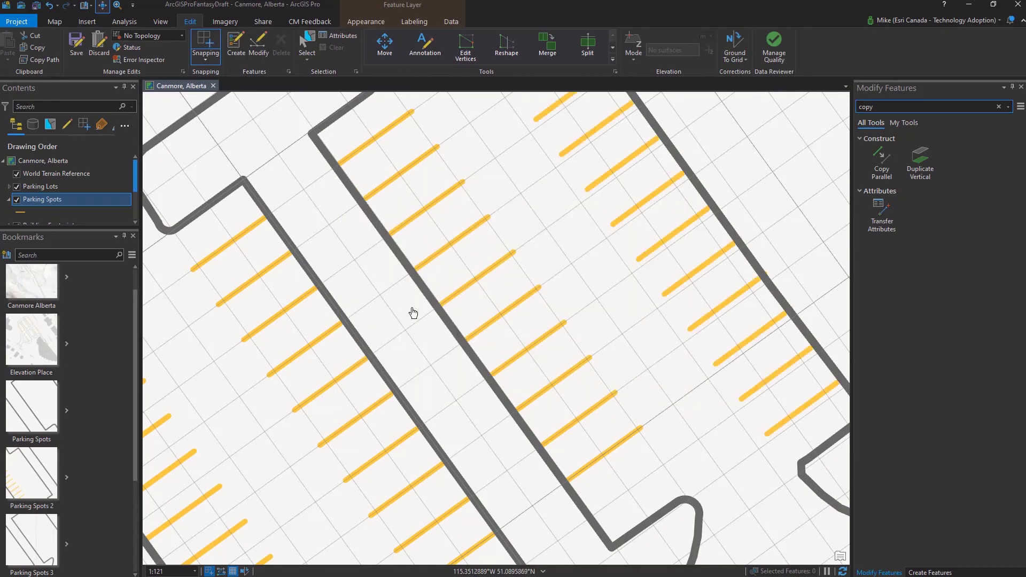
pyautogui.scroll(-4, 253, 299)
pyautogui.moveTo(253, 299); pyautogui.dragTo(472, 347)
pyautogui.scroll(-2, 534, 270)
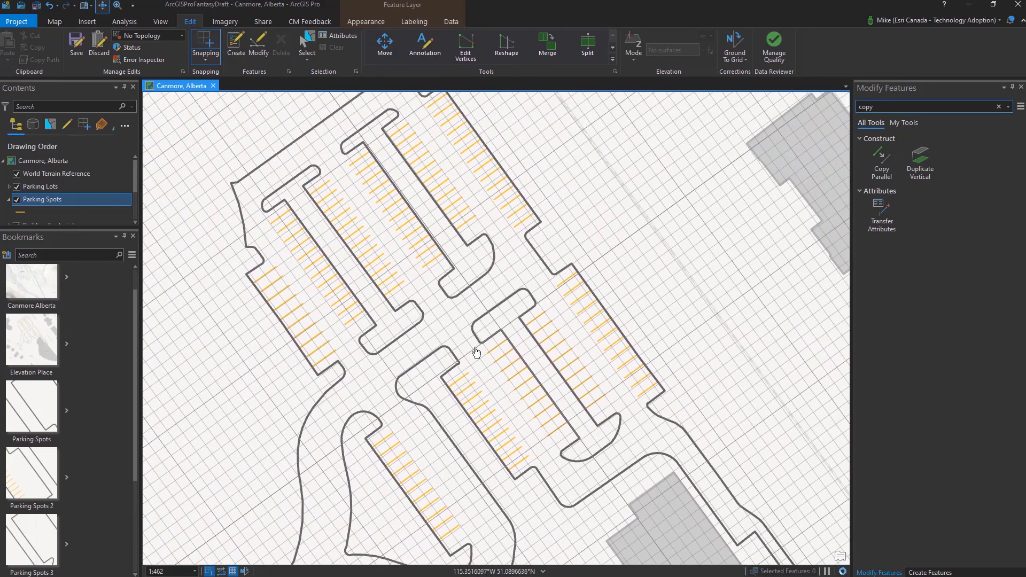
# - Save all pending Parking Spots edits and confirm the Save Edits prompt
pyautogui.click(76, 43)
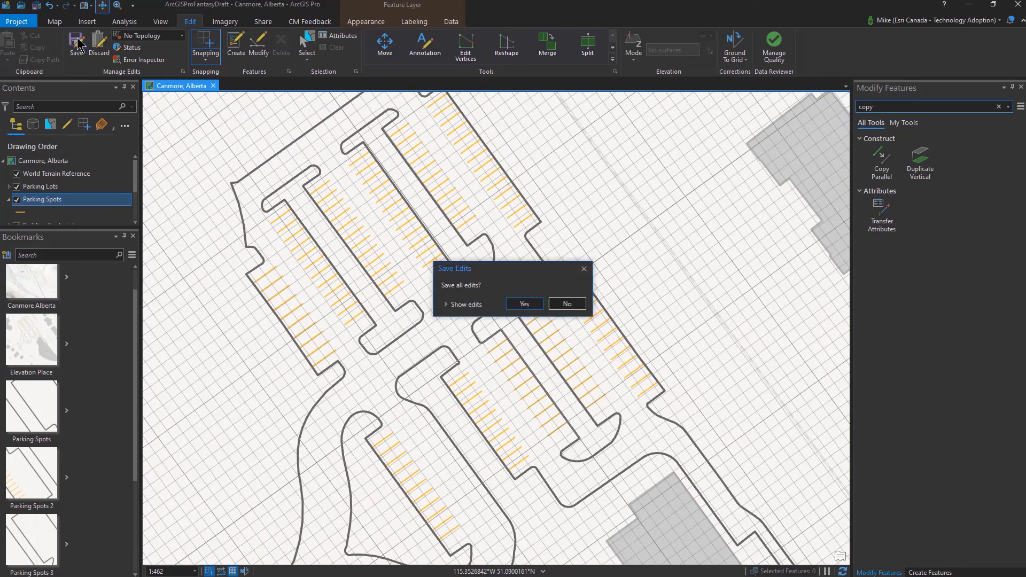
pyautogui.click(524, 304)
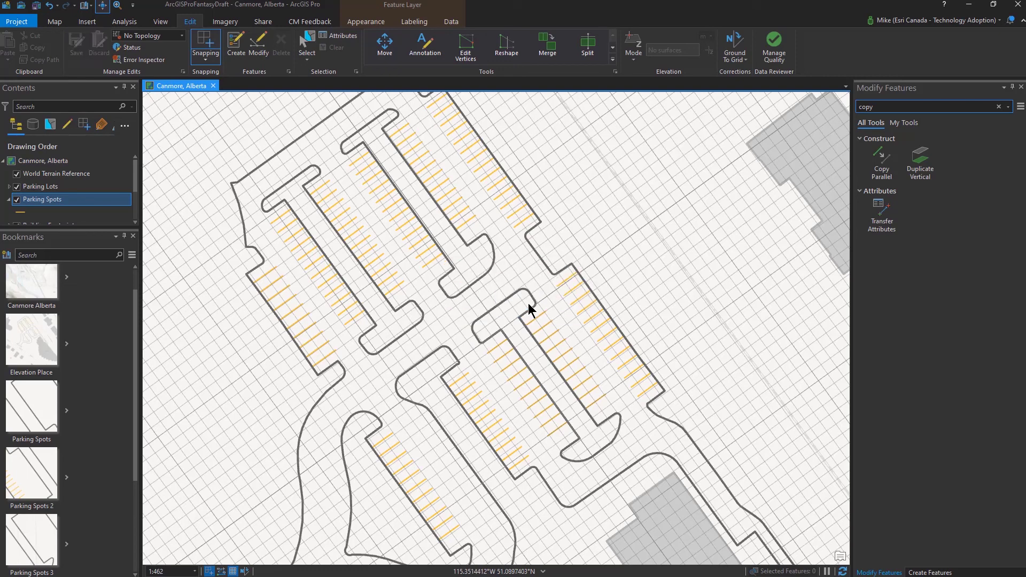